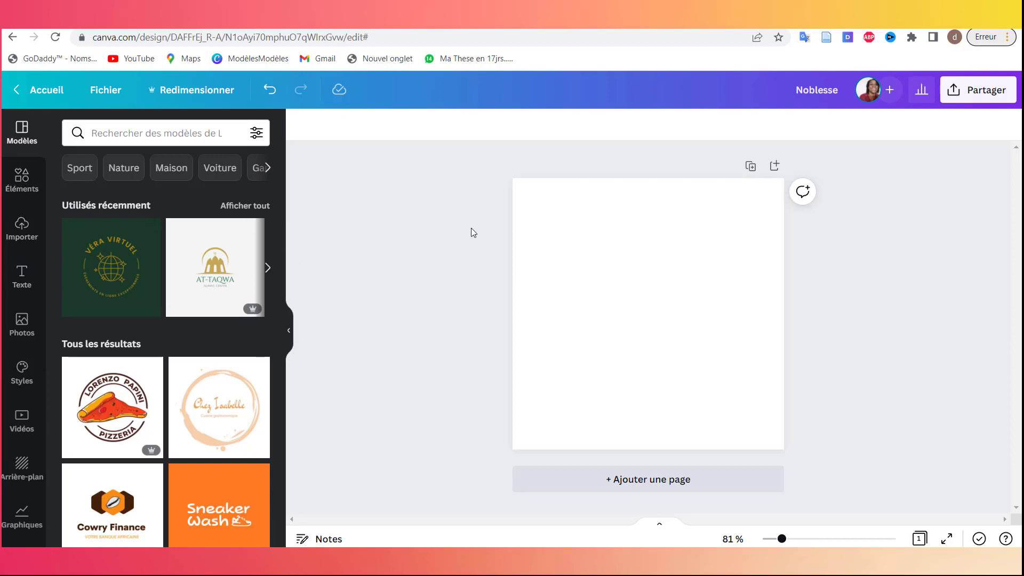
# Step: Add a body text line reading "Noblesse" to the blank page and enlarge it to about size 27.9
pyautogui.click(18, 279)
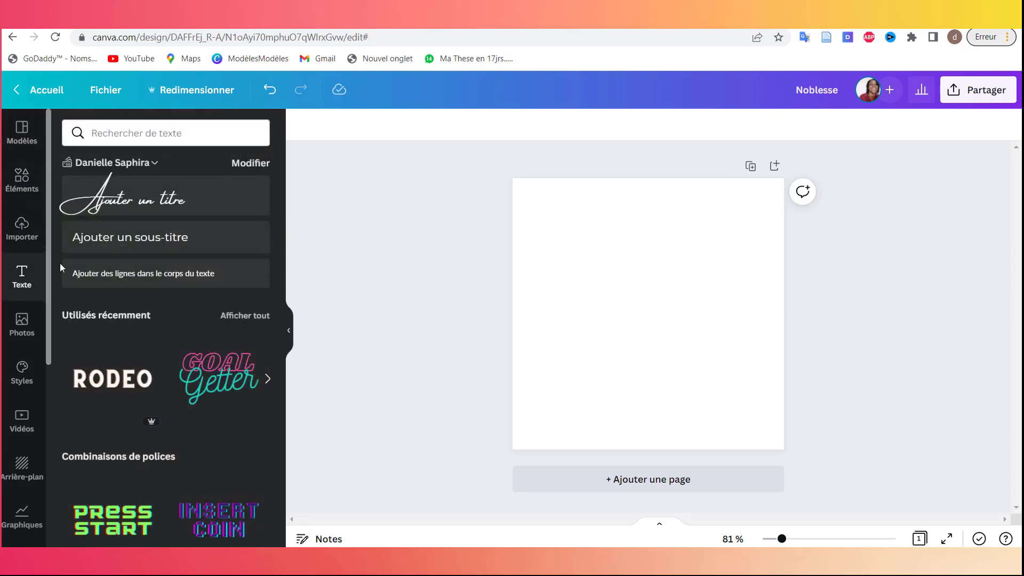
pyautogui.click(138, 272)
pyautogui.write('Nob')
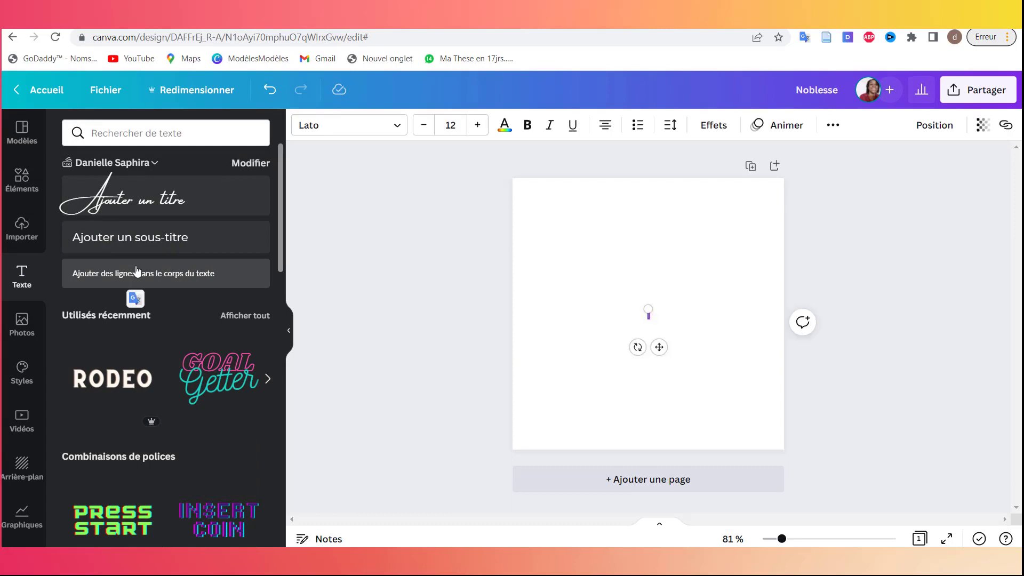
pyautogui.write('lesse')
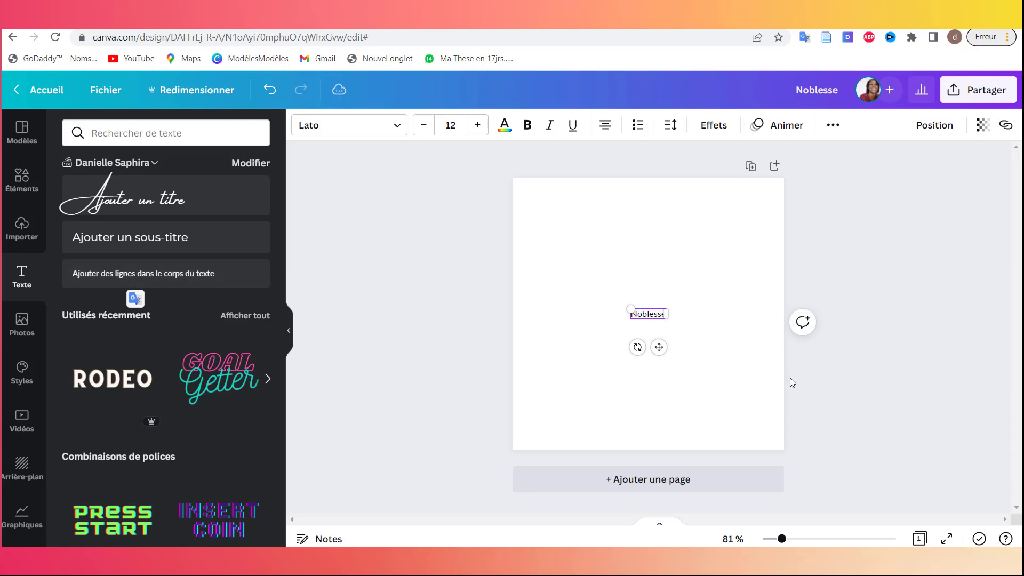
pyautogui.moveTo(629, 308); pyautogui.dragTo(582, 294)
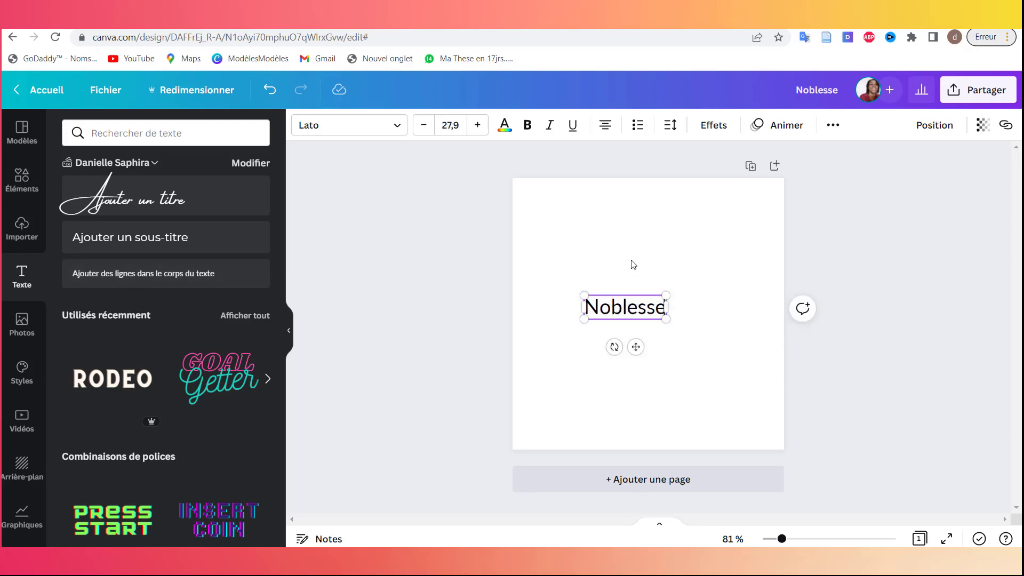
# Step: Convert the "Noblesse" text to uppercase, enlarge it to about size 51.7 and centre it on the page
pyautogui.click(833, 125)
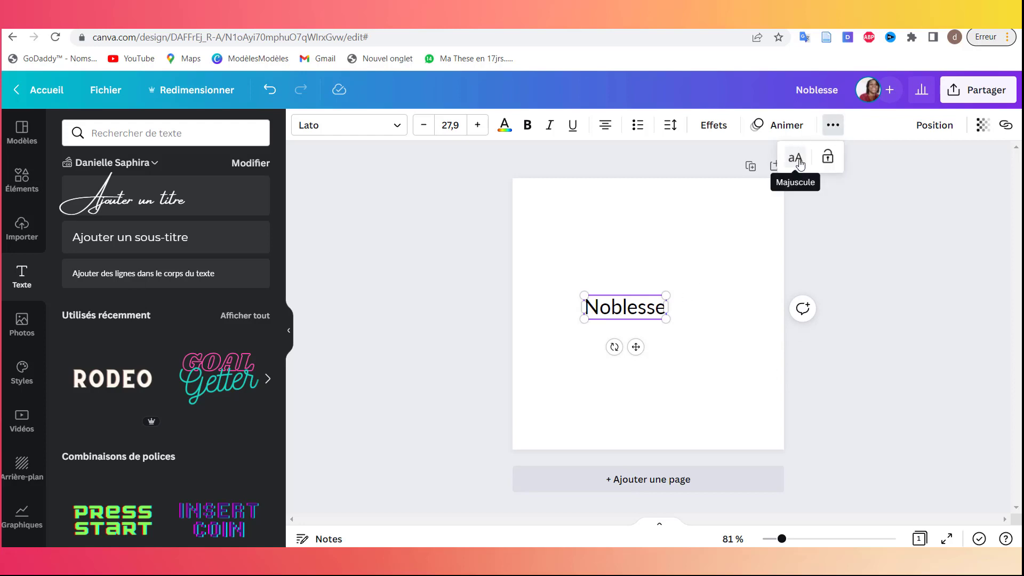
pyautogui.click(799, 159)
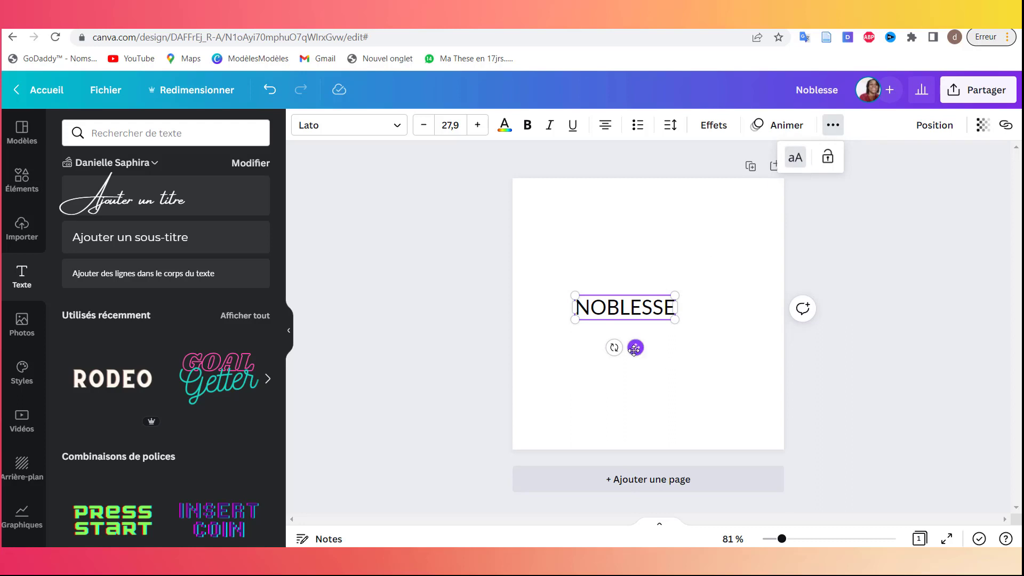
pyautogui.moveTo(636, 347); pyautogui.dragTo(659, 356)
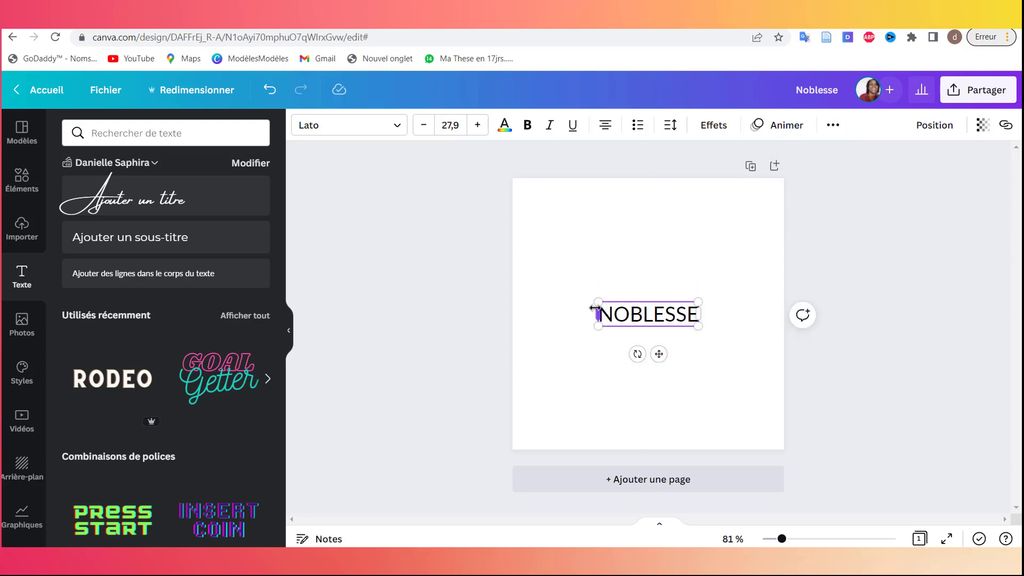
pyautogui.moveTo(598, 303); pyautogui.dragTo(520, 267)
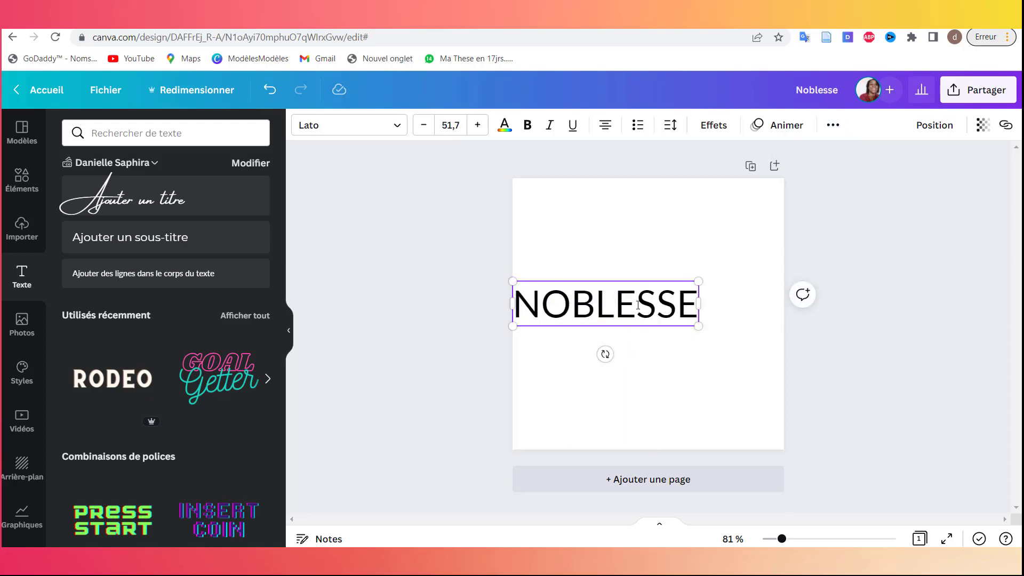
pyautogui.click(637, 329)
pyautogui.moveTo(614, 310); pyautogui.dragTo(657, 319)
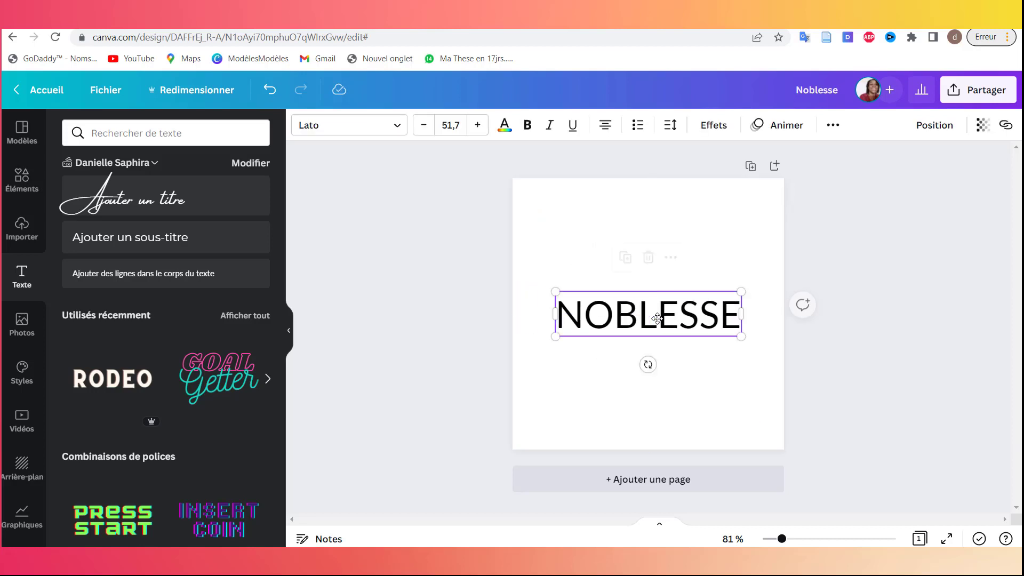
# Step: Add a body text line reading "Bijouterie" centred just below NOBLESSE and enlarge it to about size 30.7
pyautogui.click(115, 277)
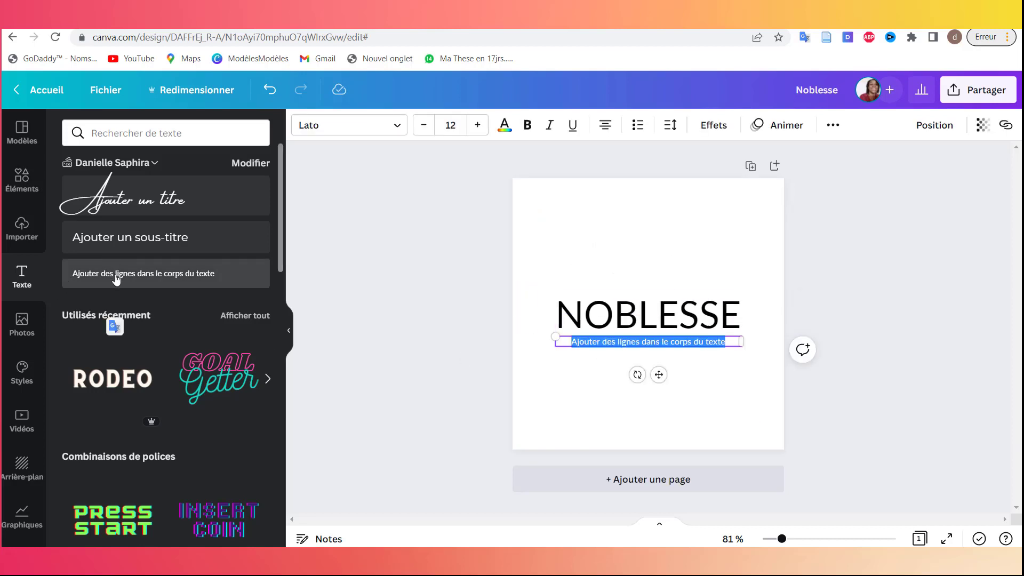
pyautogui.write('Bijouterie')
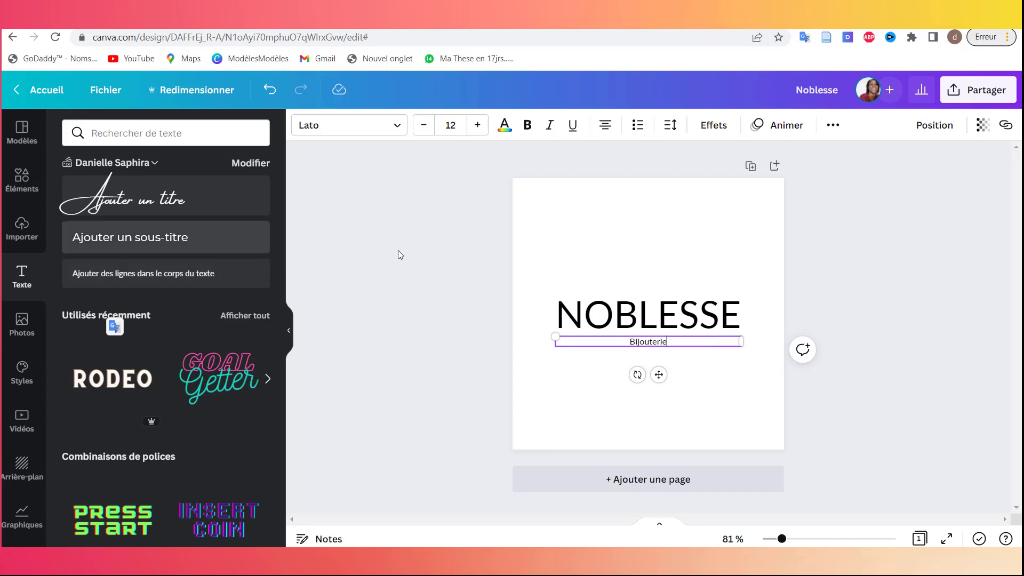
pyautogui.moveTo(742, 342); pyautogui.dragTo(480, 320)
pyautogui.moveTo(551, 374); pyautogui.dragTo(657, 387)
pyautogui.click(674, 254)
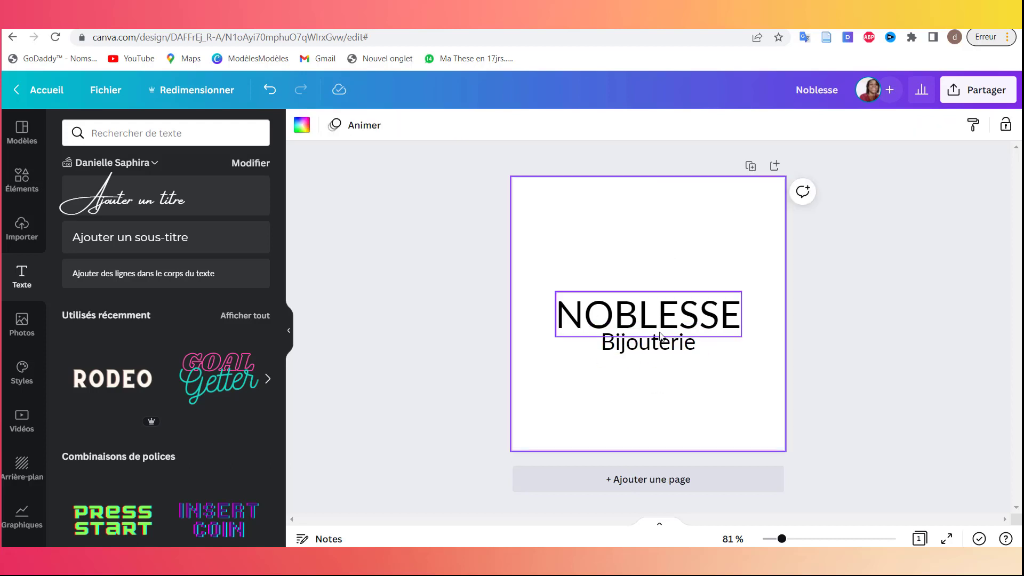
# Step: Set the font of the NOBLESSE text to Dream Avenue
pyautogui.click(635, 347)
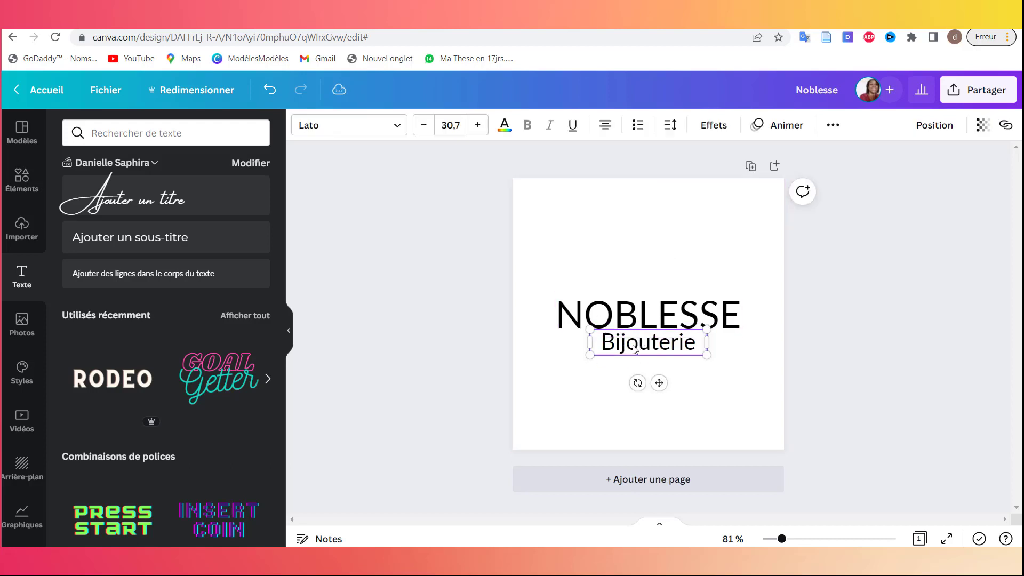
pyautogui.click(394, 133)
pyautogui.tripleClick(167, 133)
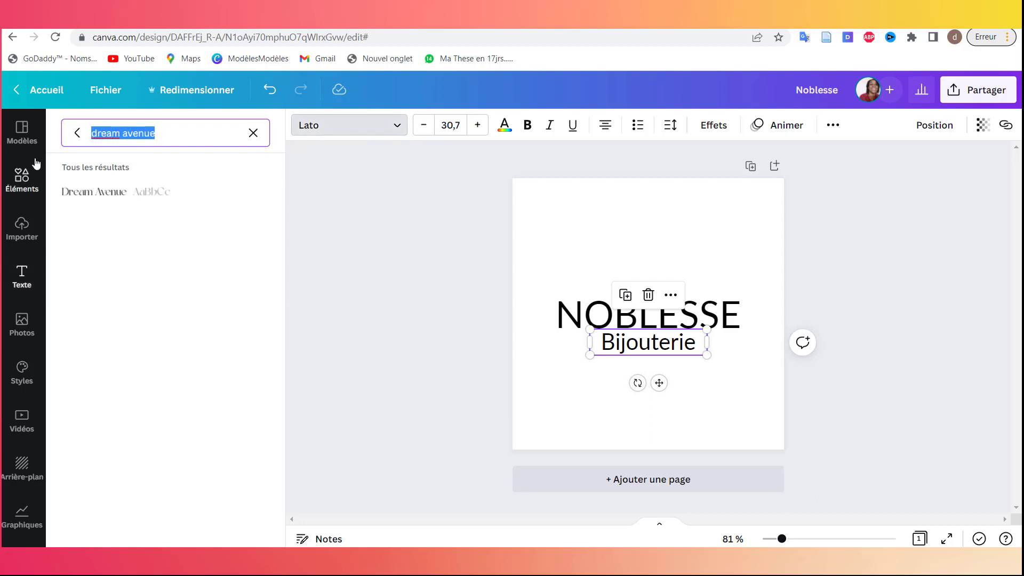
pyautogui.click(223, 131)
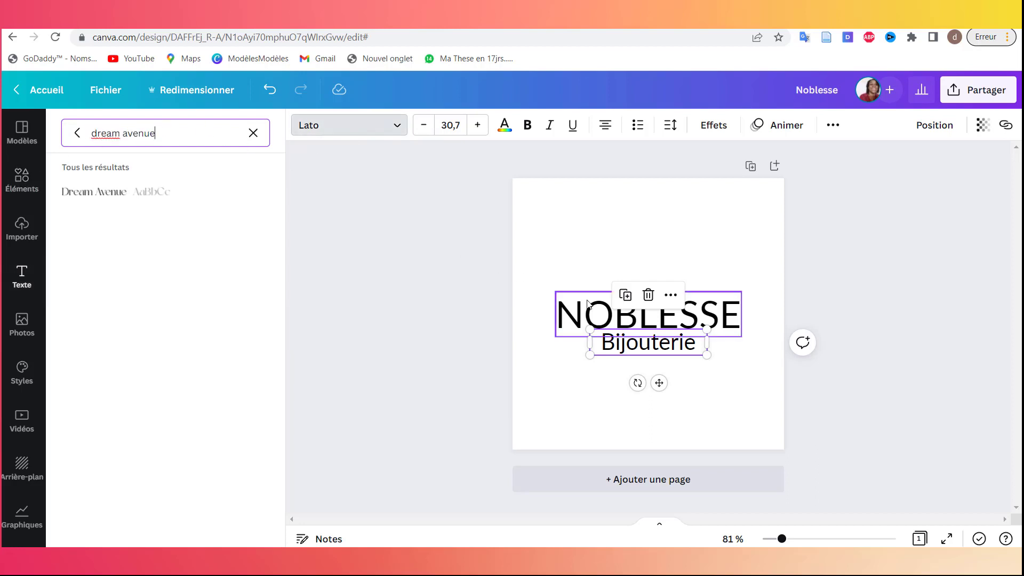
pyautogui.click(581, 320)
pyautogui.click(120, 199)
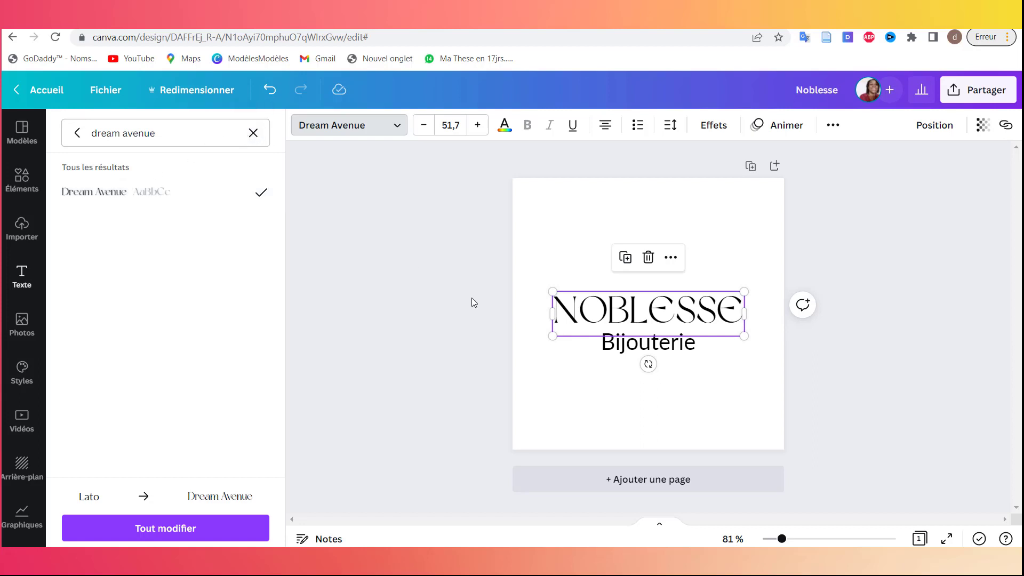
# Step: Set the font of the "Bijouterie" text to Glacial Indifference and move it slightly up, closer to NOBLESSE
pyautogui.click(613, 350)
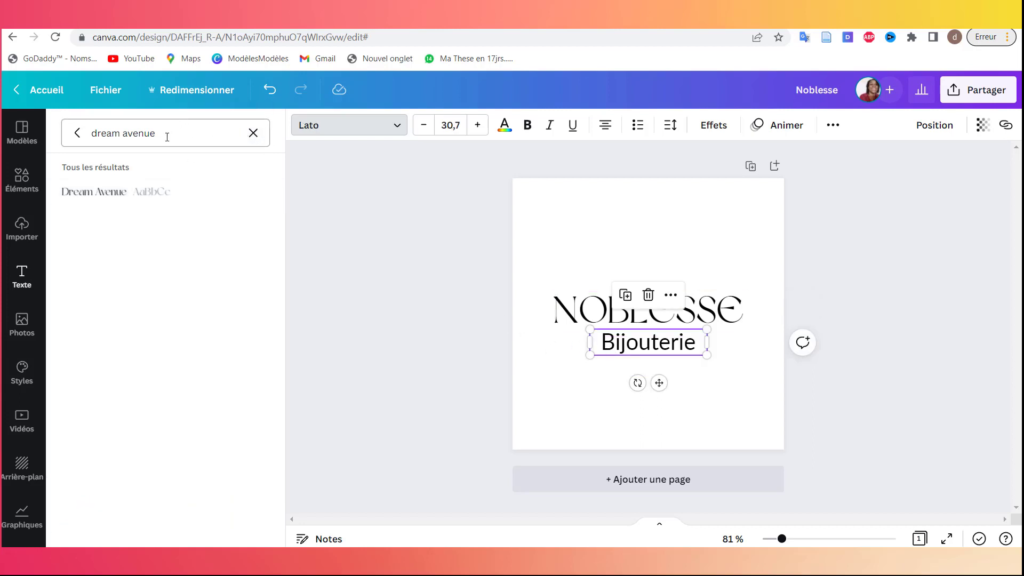
pyautogui.moveTo(164, 133); pyautogui.dragTo(63, 172)
pyautogui.write('g')
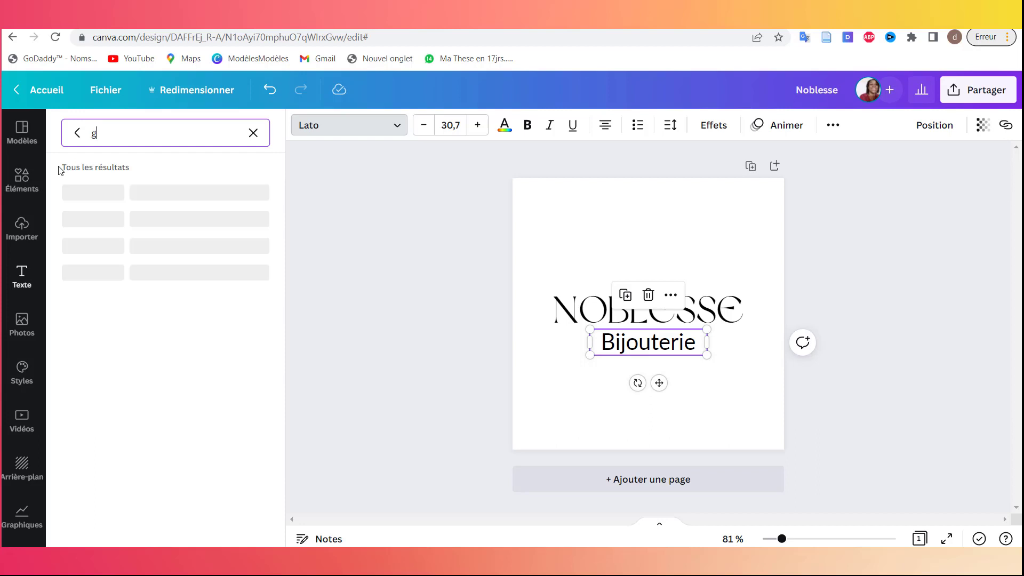
pyautogui.write('lac')
pyautogui.click(117, 195)
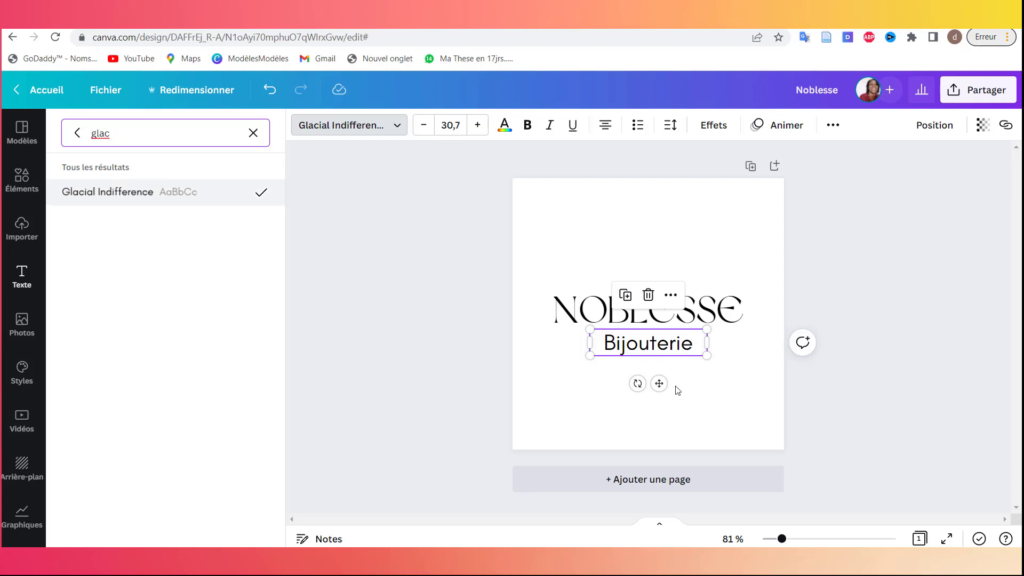
pyautogui.moveTo(660, 384); pyautogui.dragTo(661, 377)
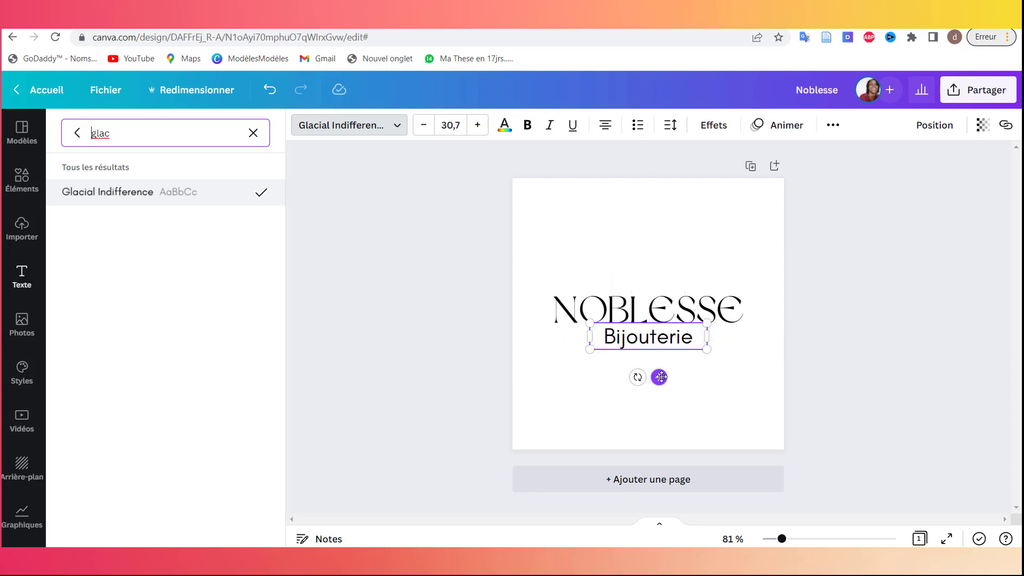
pyautogui.click(542, 319)
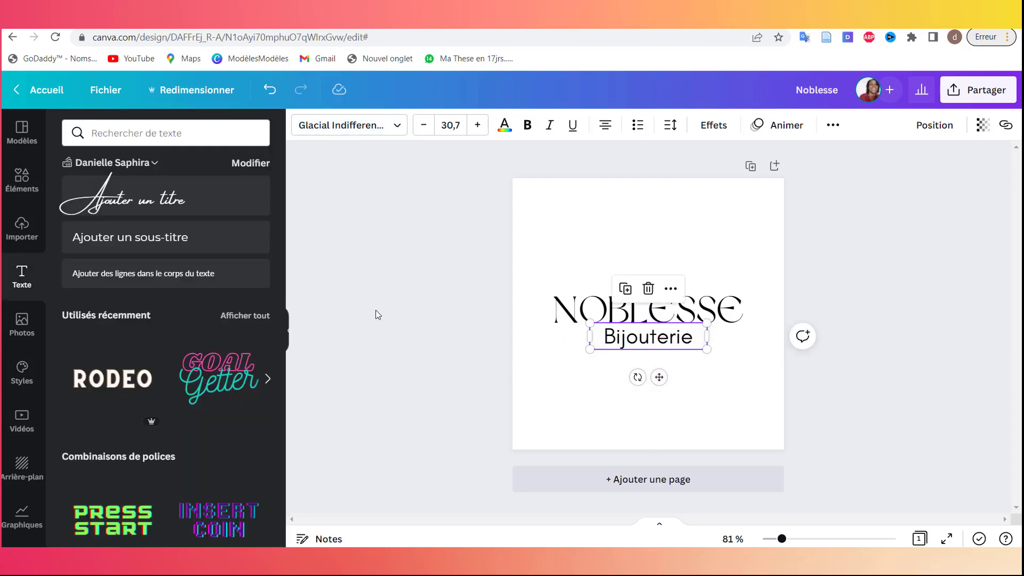
# Step: Insert the gold ring with the blue diamond from the recently used elements onto the page
pyautogui.click(21, 184)
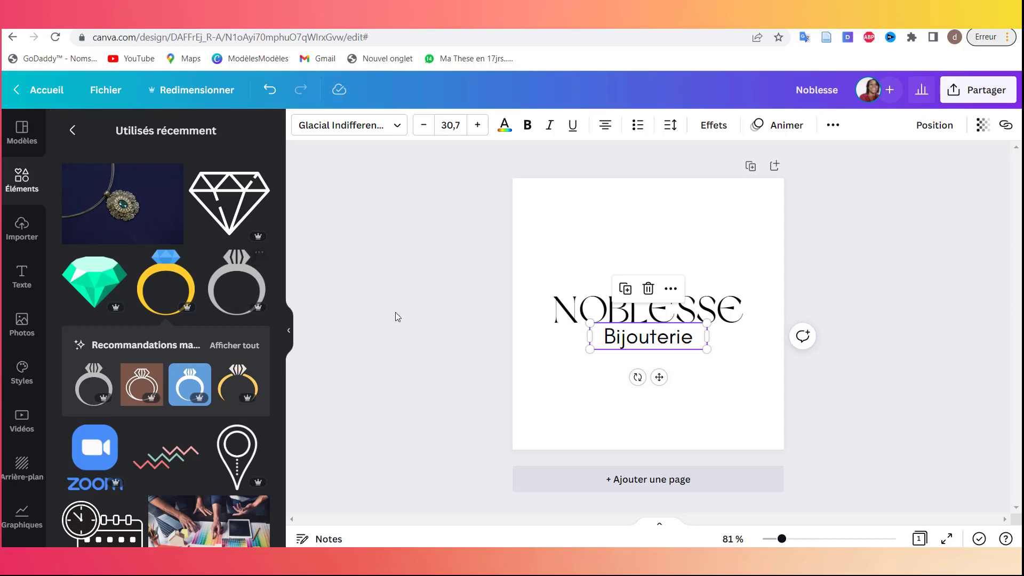
pyautogui.click(151, 277)
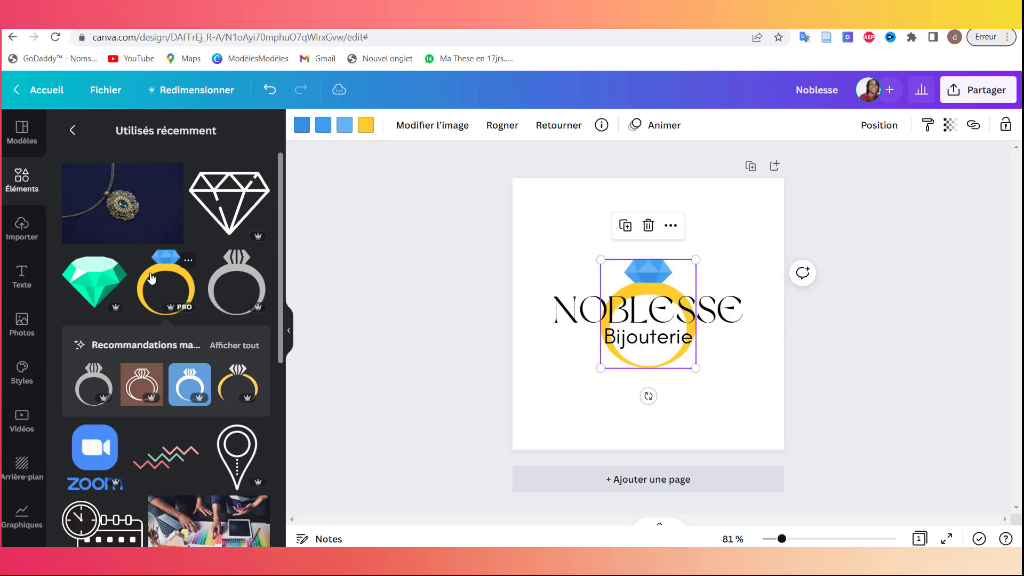
# Step: Search the elements for "bijoux" and look through the jewellery graphics for logo ideas
pyautogui.click(72, 130)
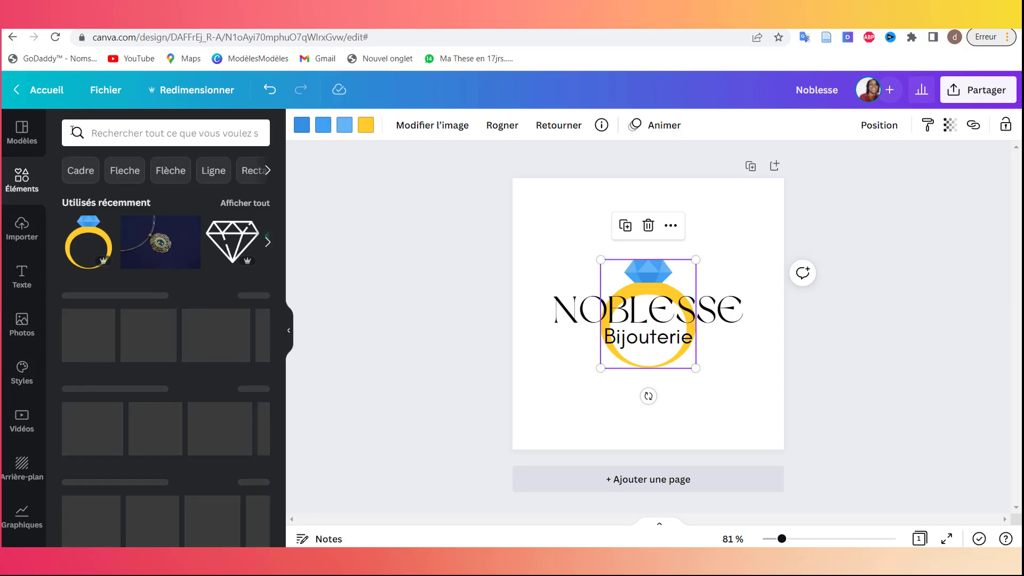
pyautogui.click(138, 133)
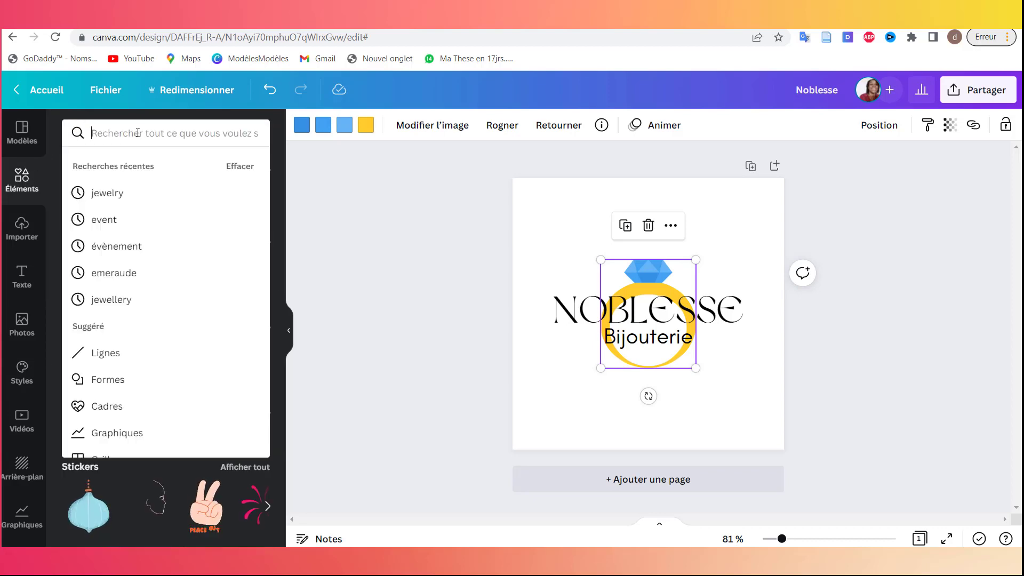
pyautogui.write('b')
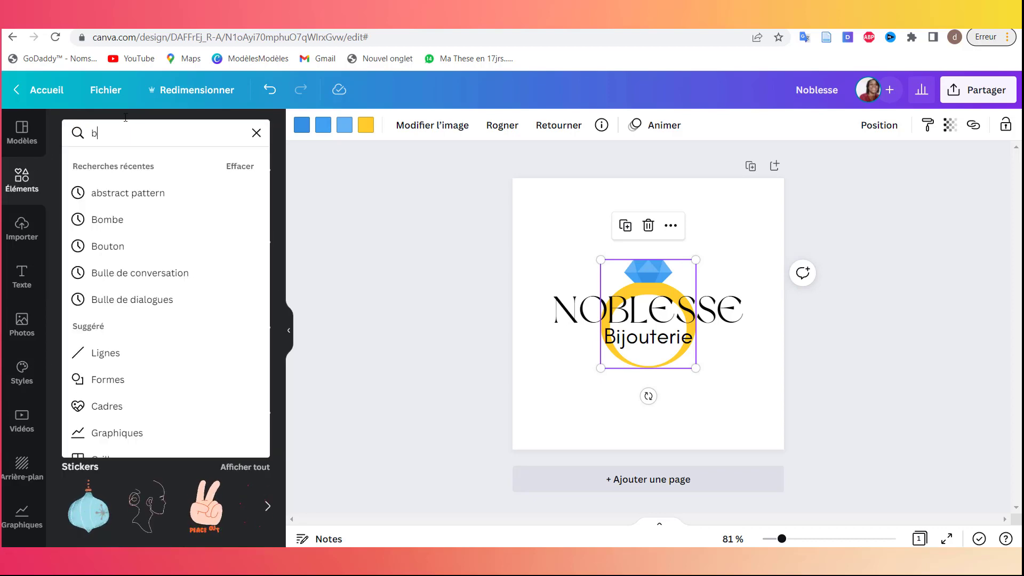
pyautogui.write('ijoux')
pyautogui.press('Return')
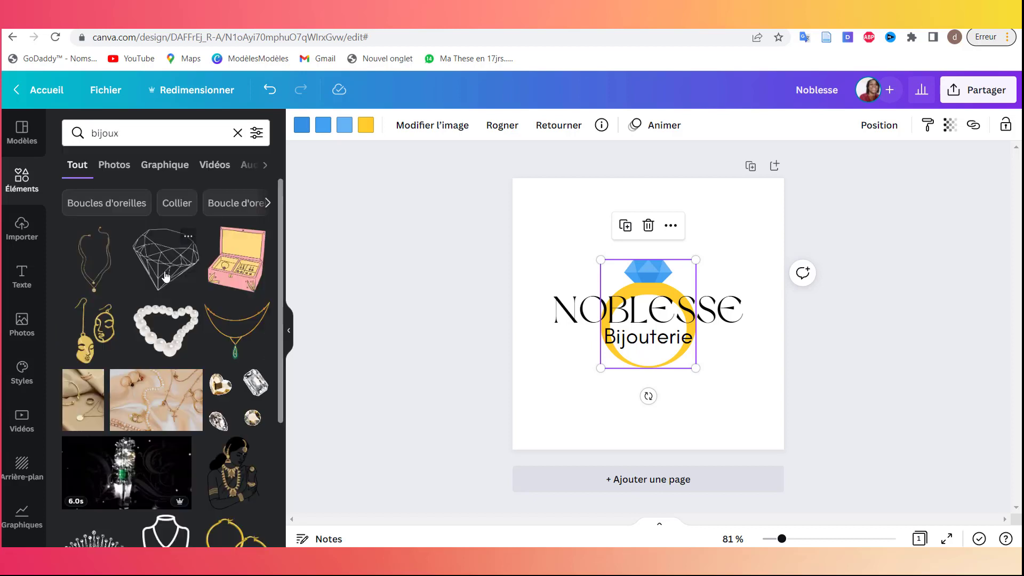
pyautogui.scroll(-10, 166, 275)
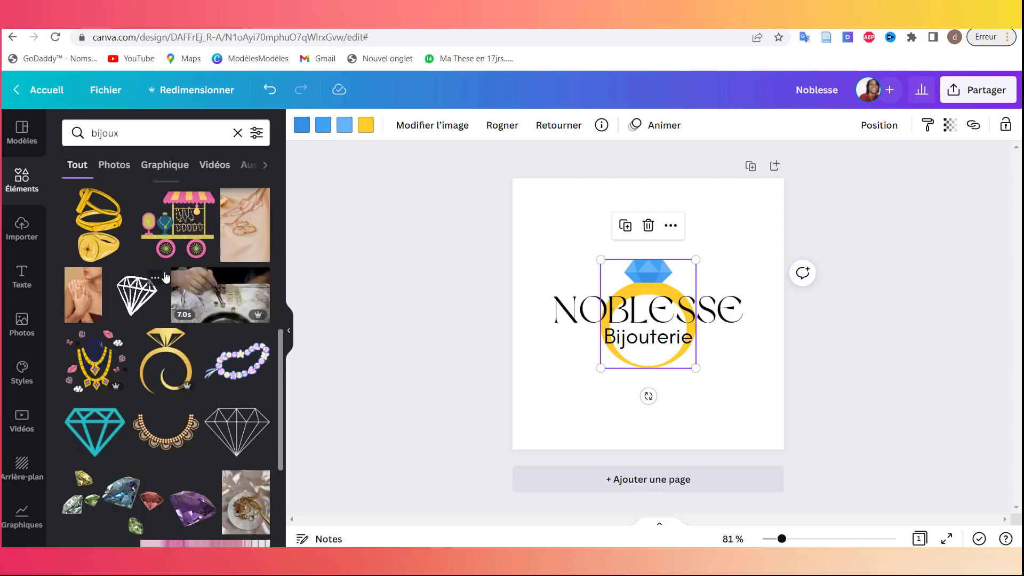
pyautogui.scroll(-10, 166, 276)
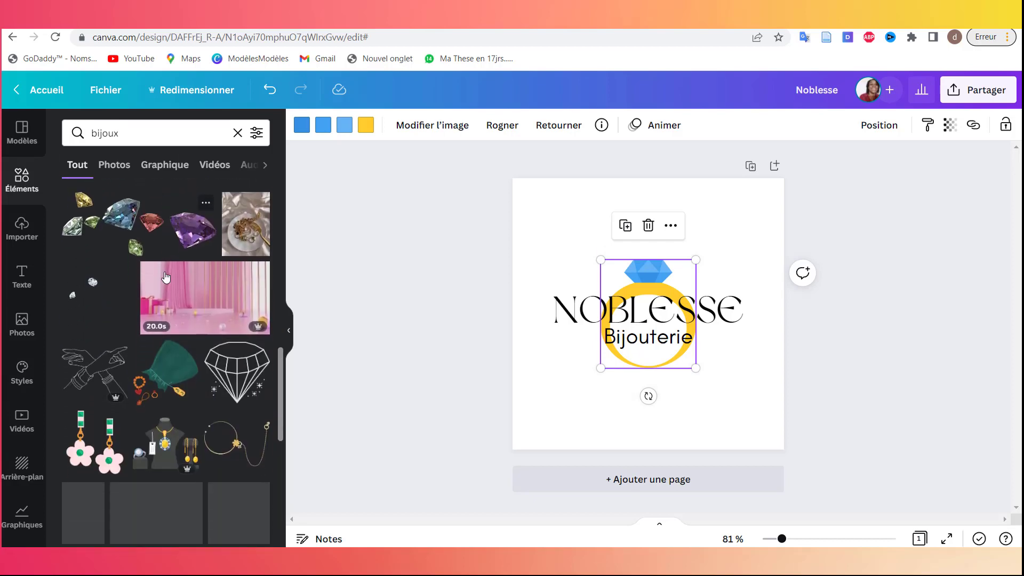
pyautogui.scroll(-10, 166, 276)
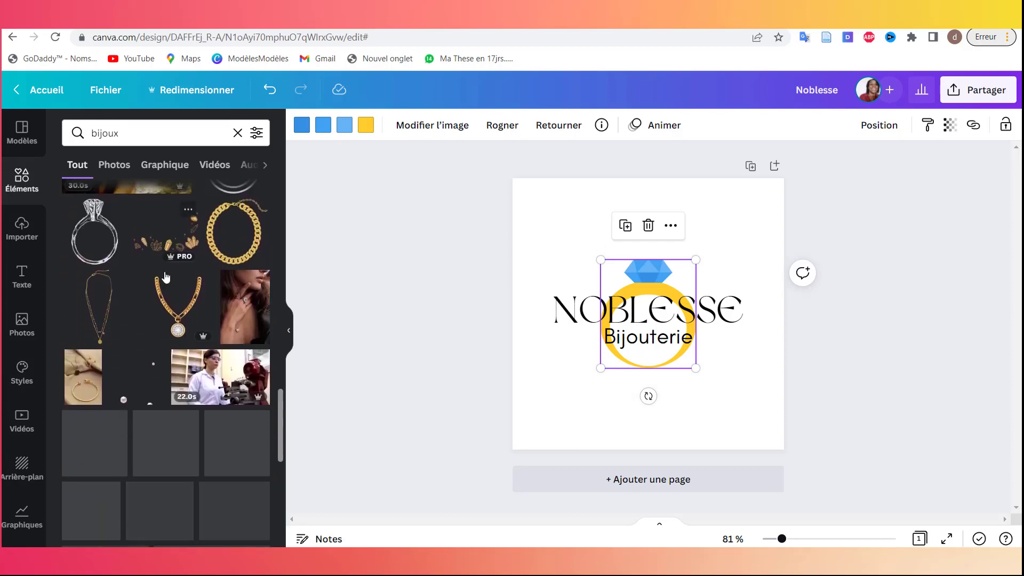
pyautogui.scroll(-10, 166, 276)
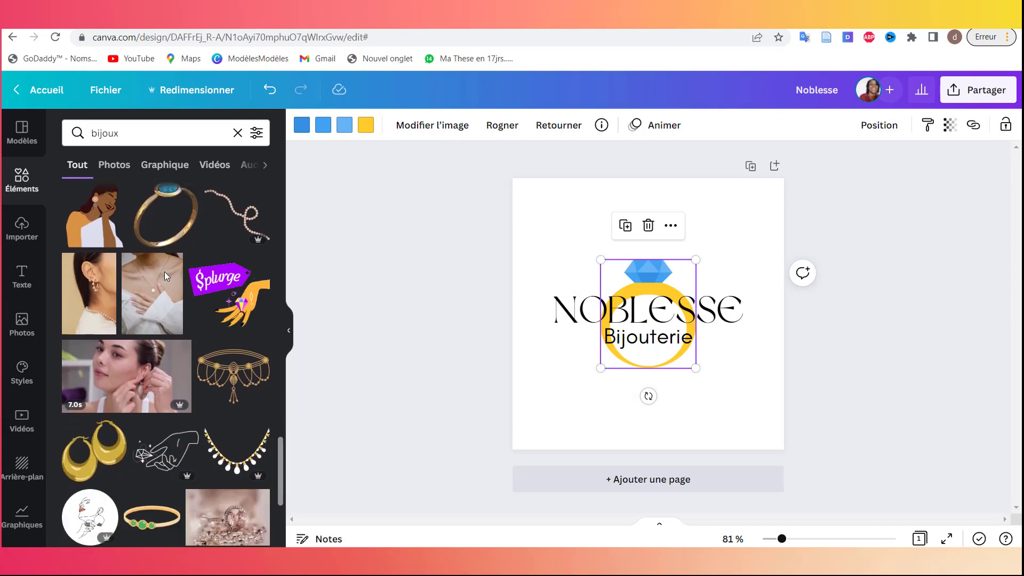
pyautogui.scroll(-3, 166, 275)
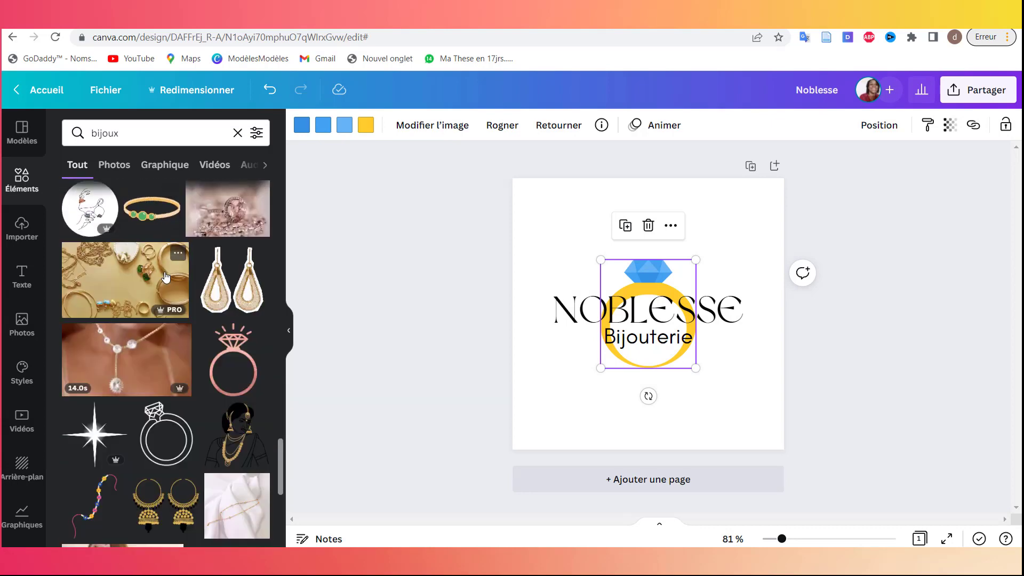
pyautogui.scroll(-6, 166, 276)
pyautogui.scroll(-10, 166, 275)
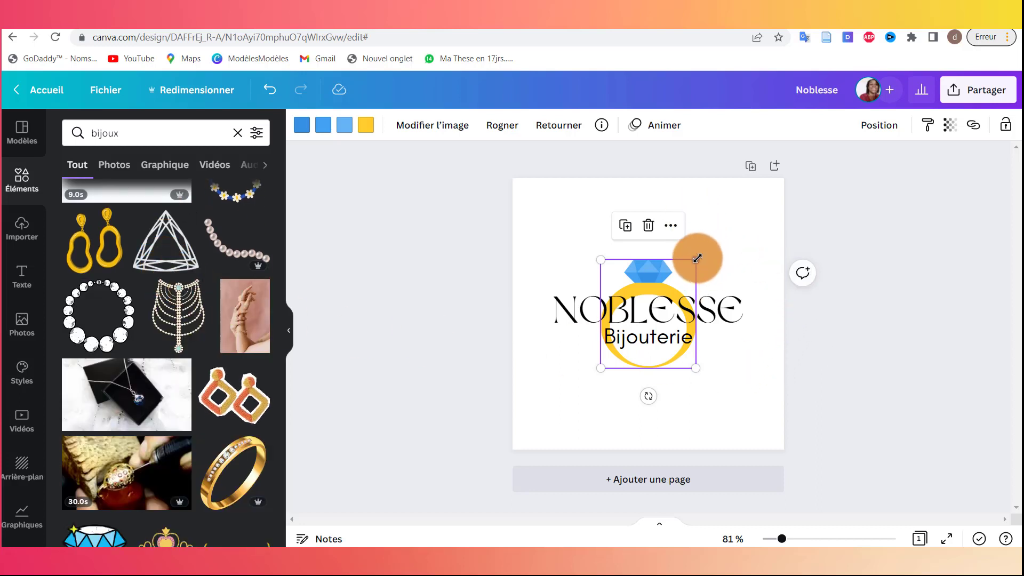
# Step: Shrink the ring graphic to a small icon and move it to the empty area below and left of "Bijouterie"
pyautogui.moveTo(697, 258); pyautogui.dragTo(635, 329)
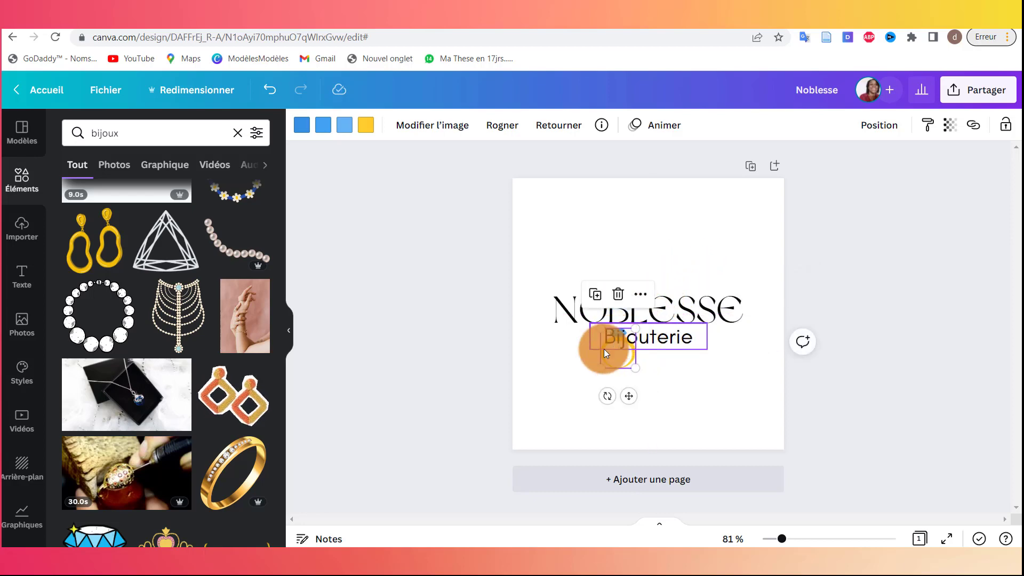
pyautogui.moveTo(614, 362); pyautogui.dragTo(573, 384)
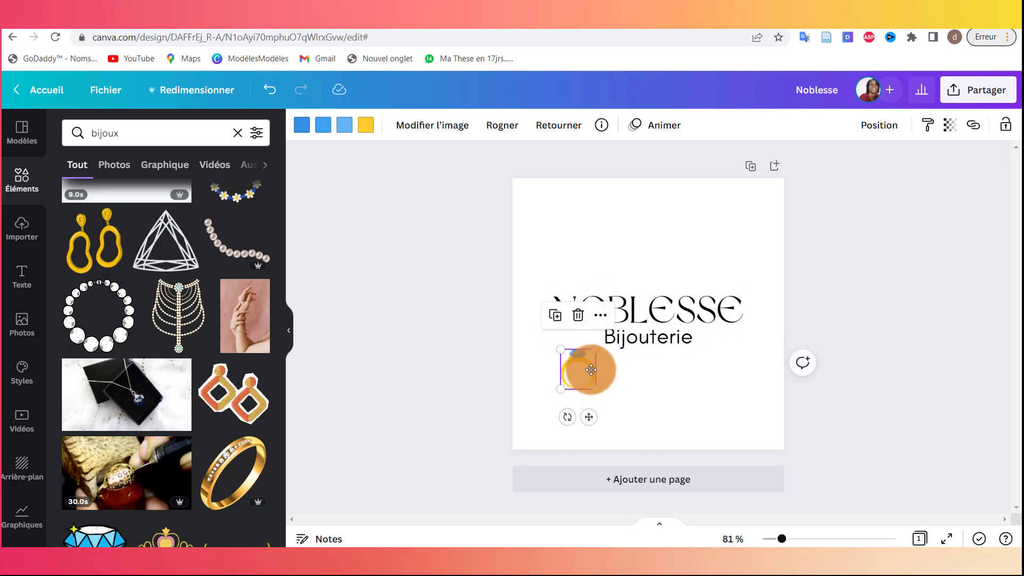
# Step: Move the ring graphic to the empty area above the last letters of NOBLESSE
pyautogui.moveTo(580, 380); pyautogui.dragTo(716, 248)
pyautogui.click(653, 298)
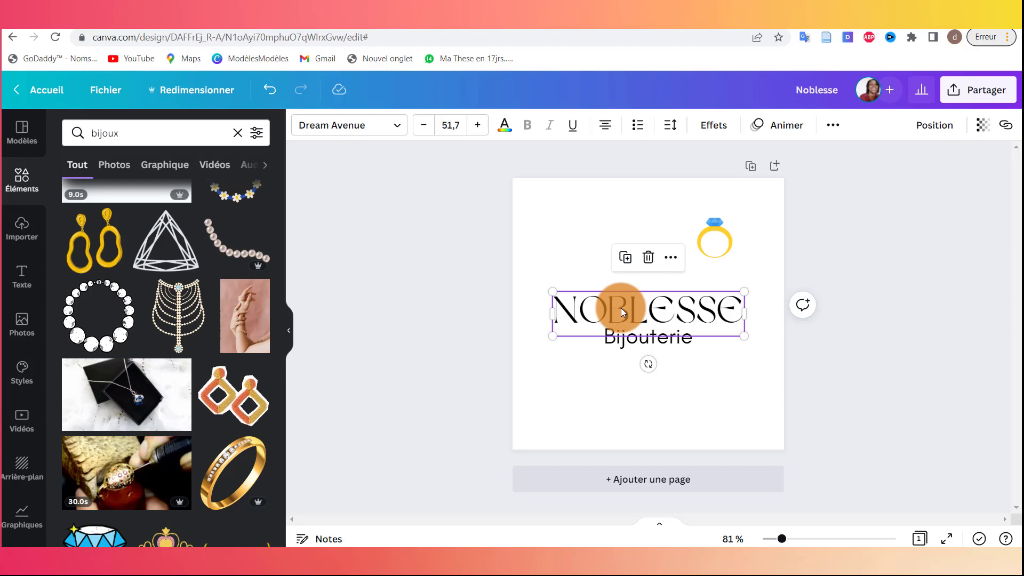
pyautogui.moveTo(592, 310); pyautogui.dragTo(592, 305)
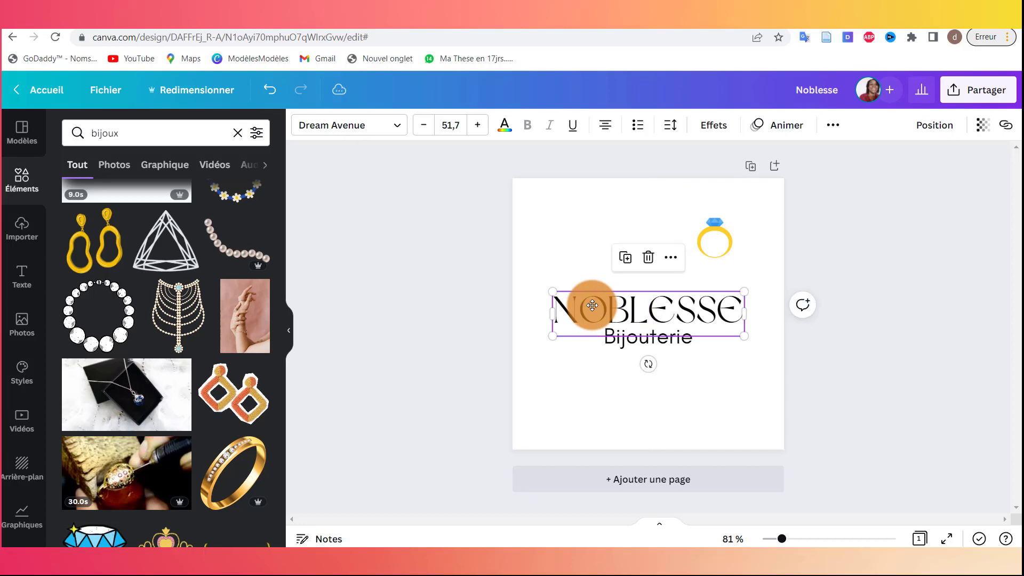
# Step: Add a second page, move the NOBLESSE text onto it from page 1 and centre it there
pyautogui.click(632, 482)
pyautogui.scroll(5, 657, 368)
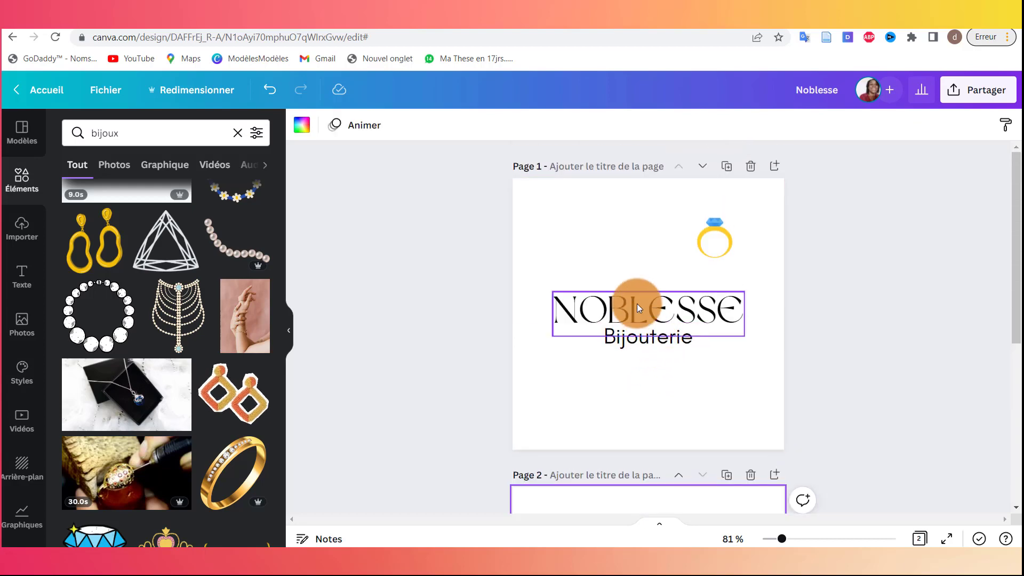
pyautogui.click(636, 303)
pyautogui.moveTo(637, 303); pyautogui.dragTo(601, 512)
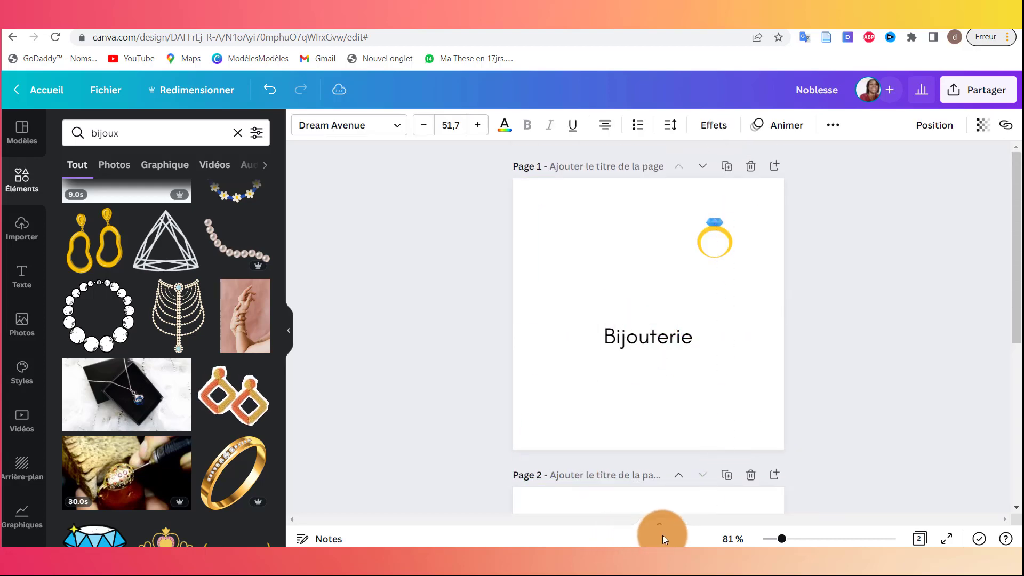
pyautogui.scroll(-6, 681, 395)
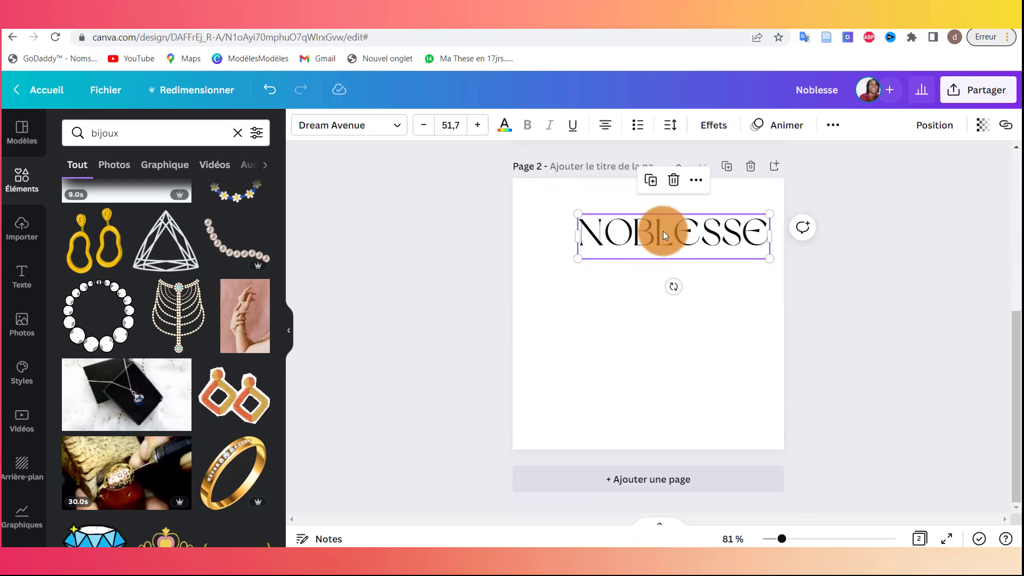
pyautogui.moveTo(664, 232); pyautogui.dragTo(636, 309)
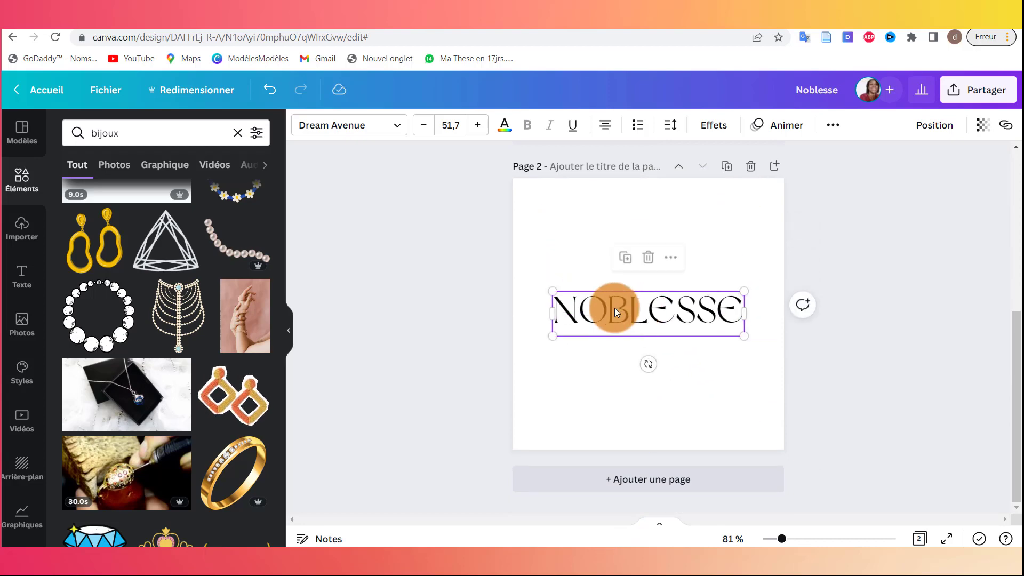
# Step: Colour only the letter N of NOBLESSE on page 2 with the darkest blue from the document colours
pyautogui.click(575, 311)
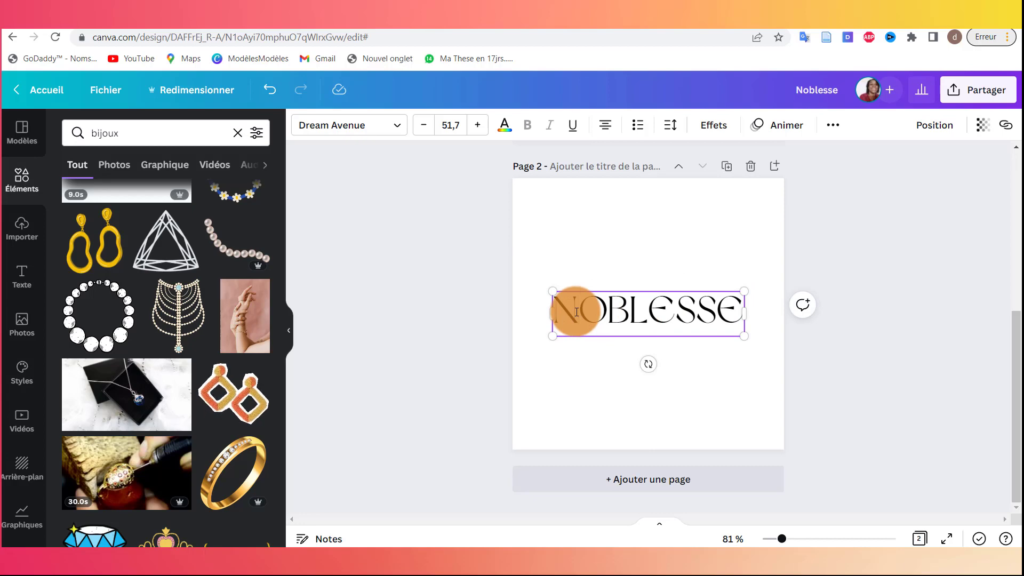
pyautogui.moveTo(576, 311); pyautogui.dragTo(563, 311)
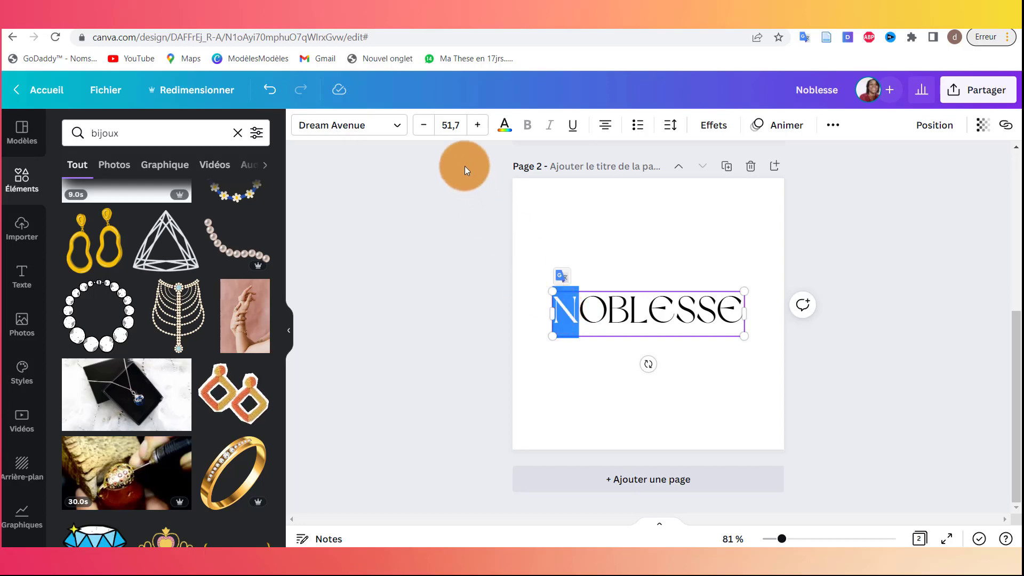
pyautogui.click(504, 128)
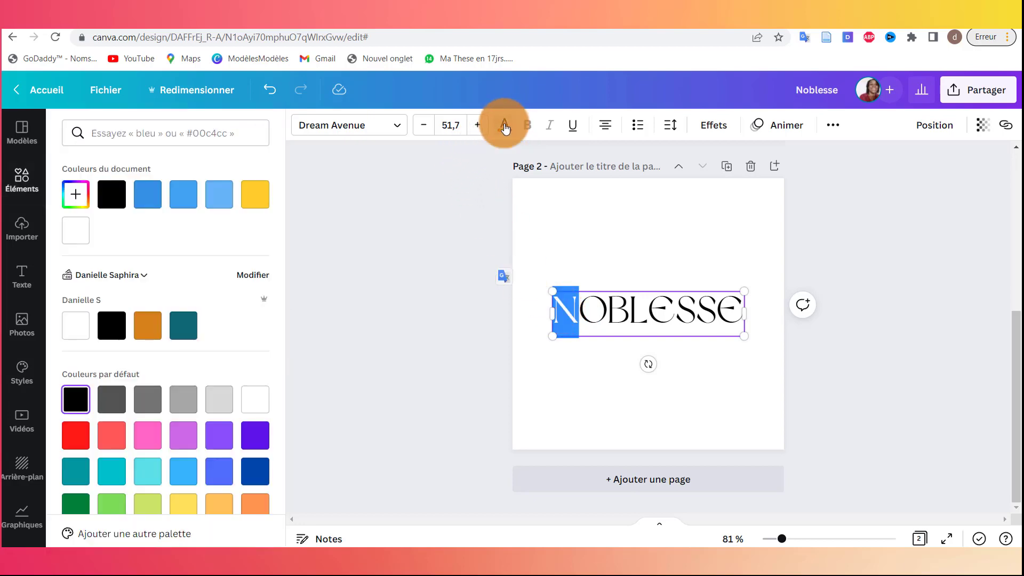
pyautogui.click(146, 217)
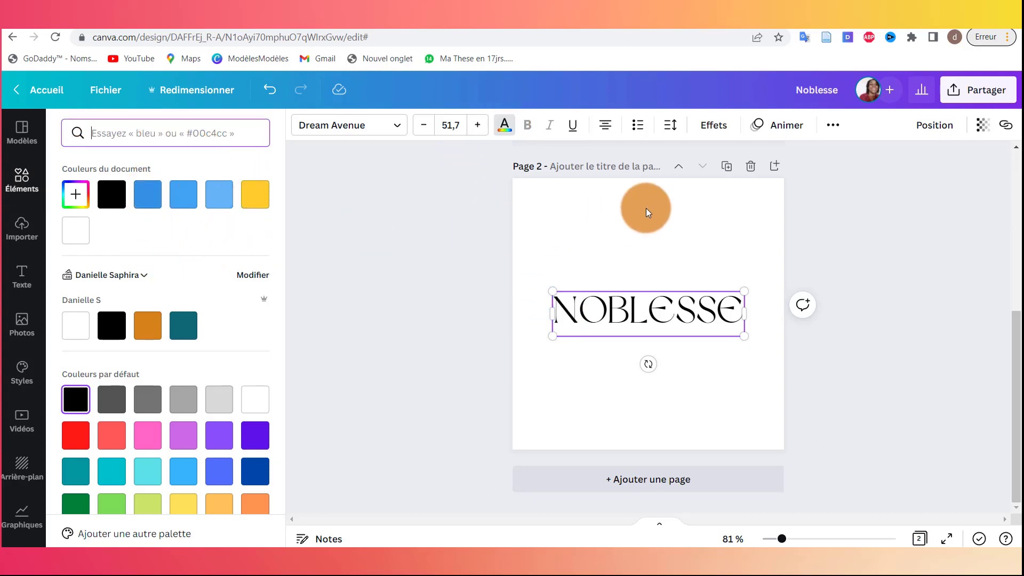
pyautogui.scroll(5, 645, 208)
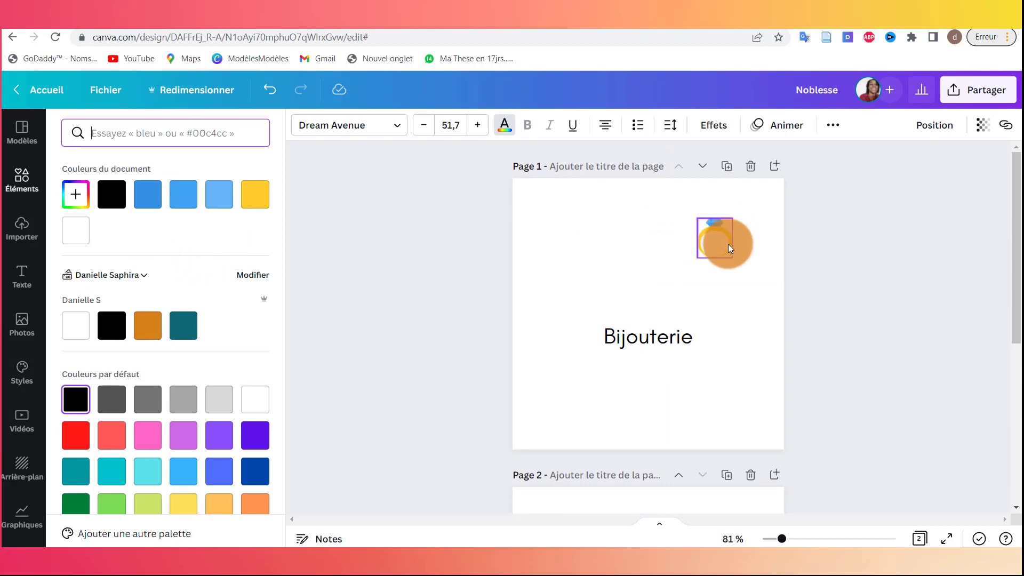
pyautogui.scroll(-5, 705, 232)
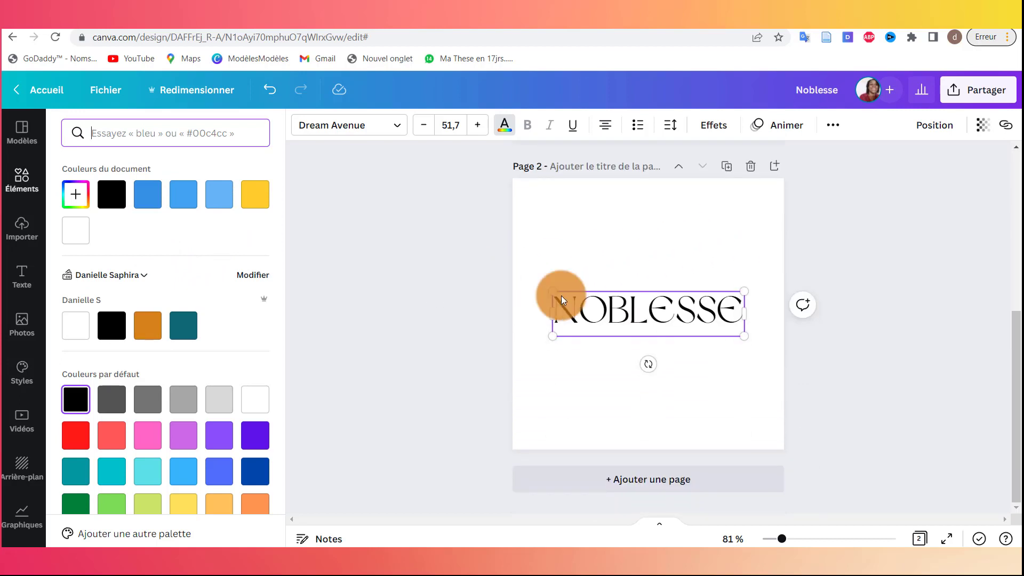
pyautogui.click(575, 320)
pyautogui.hotkey('shift', 'Left')
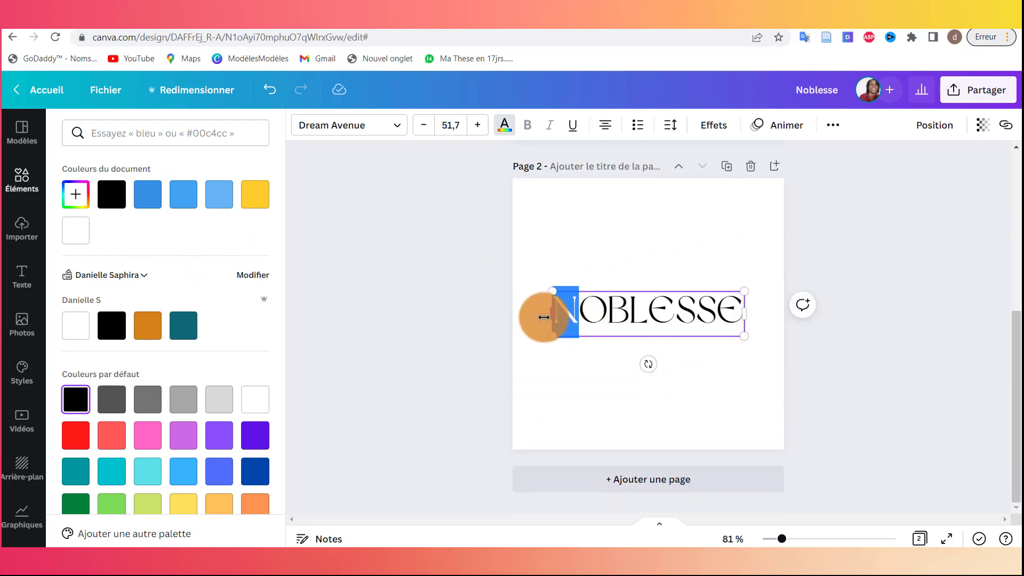
pyautogui.click(150, 197)
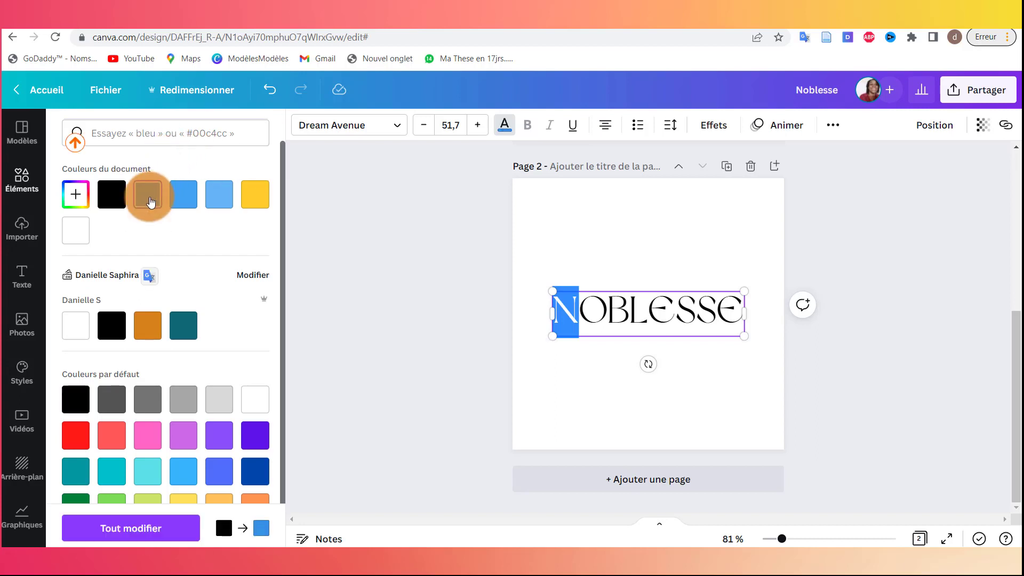
pyautogui.click(597, 353)
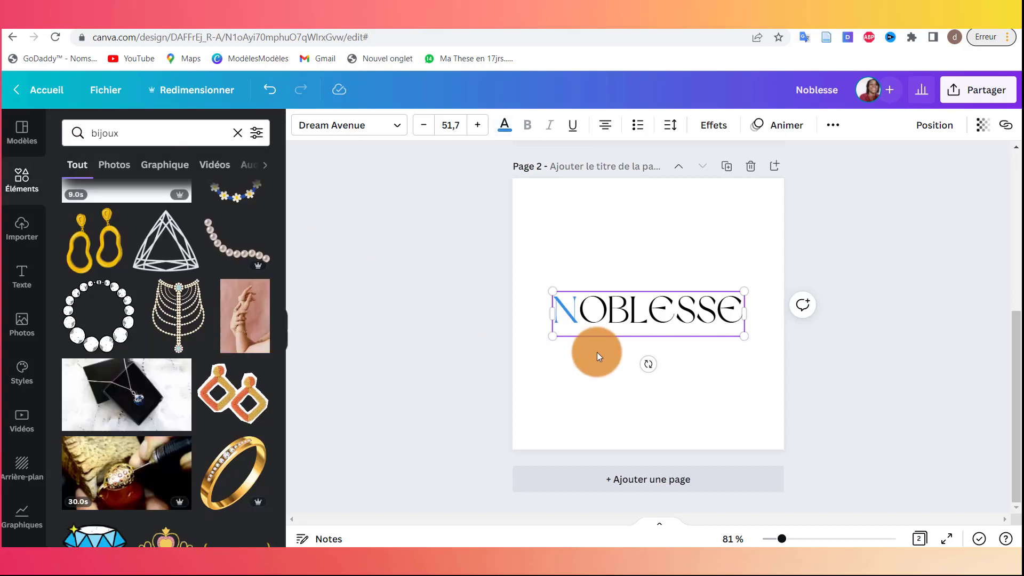
# Step: Download only page 2, with the full NOBLESSE text, as a PNG with a transparent background
pyautogui.click(989, 87)
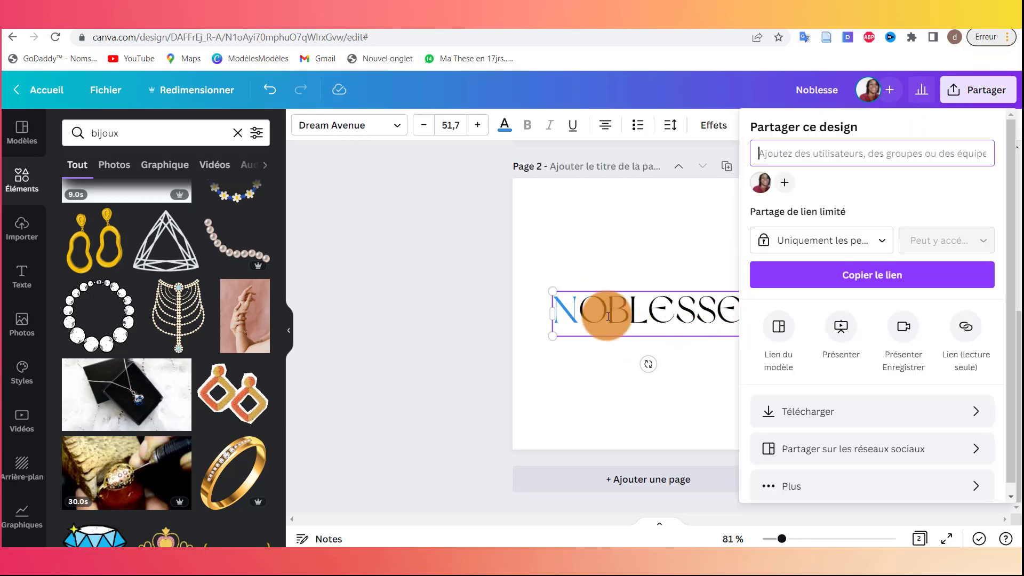
pyautogui.click(792, 412)
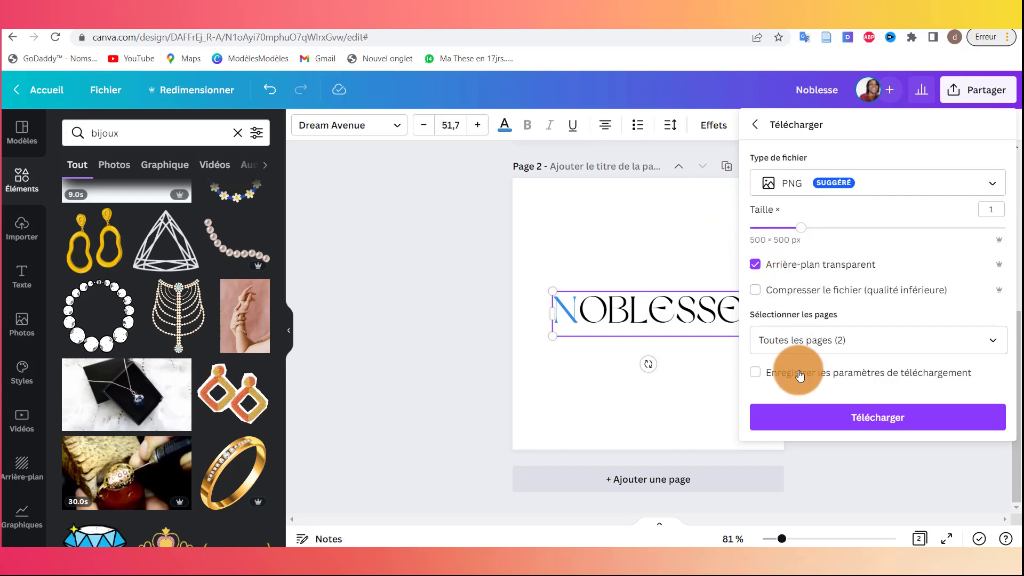
pyautogui.click(994, 341)
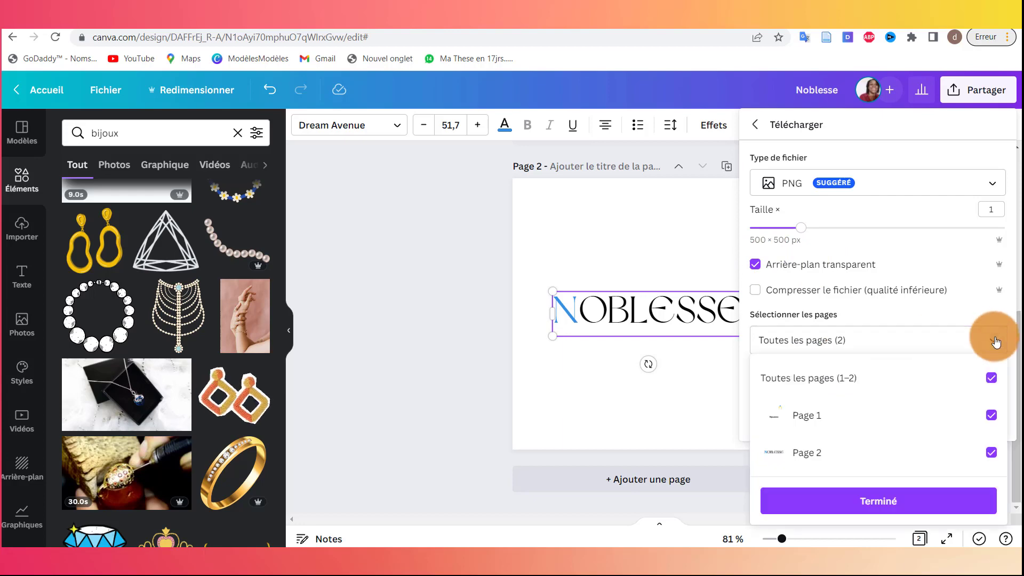
pyautogui.click(991, 379)
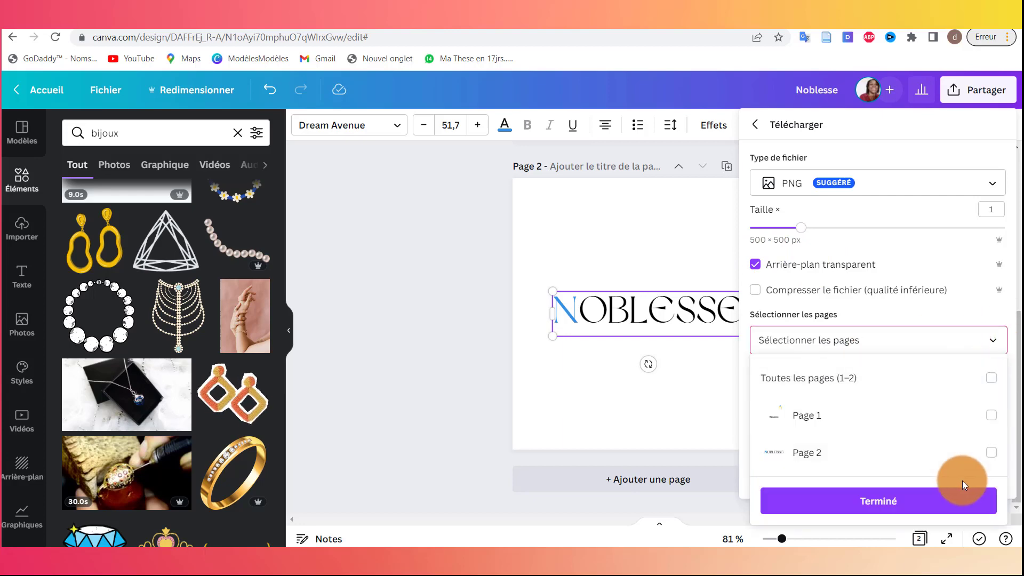
pyautogui.click(991, 453)
pyautogui.click(862, 504)
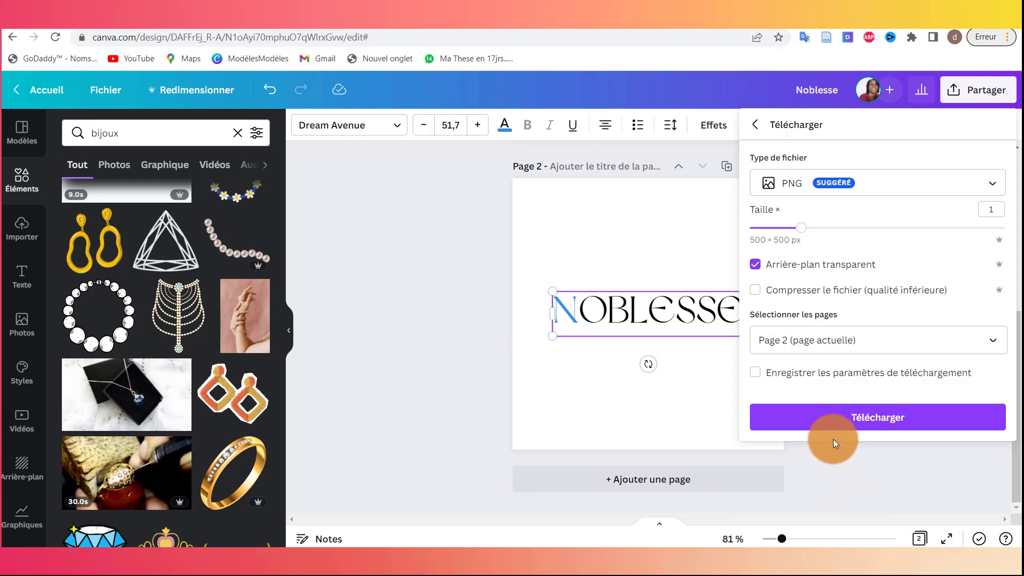
pyautogui.click(821, 426)
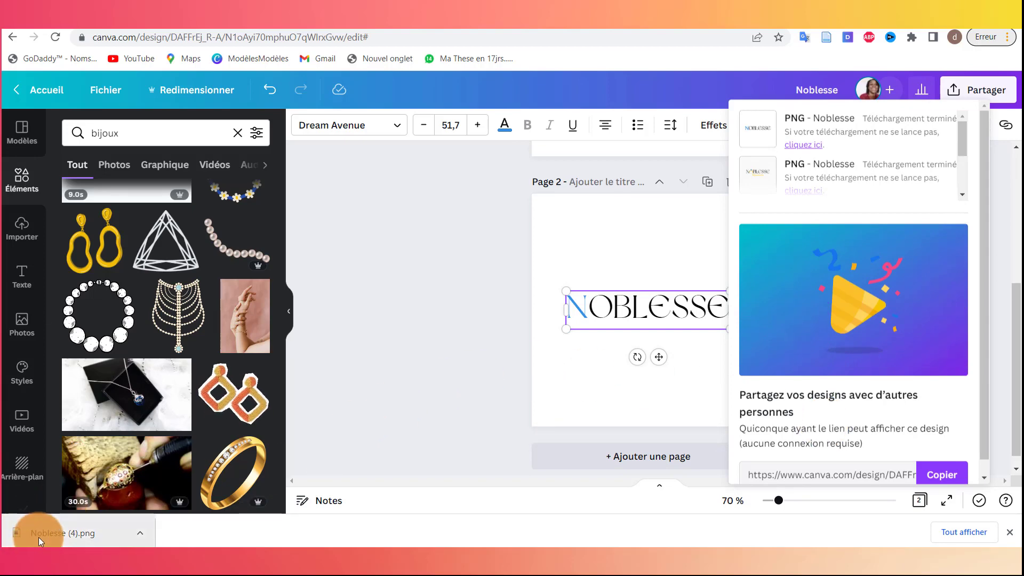
# Step: Import the downloaded file Noblesse (4).png into the uploaded images and close the download summary
pyautogui.moveTo(39, 533); pyautogui.dragTo(83, 238)
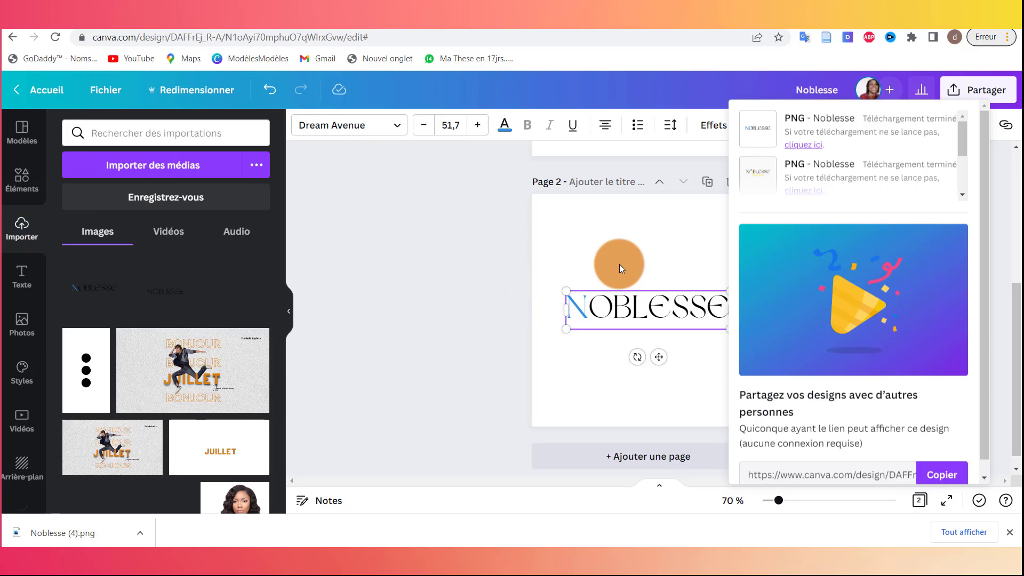
pyautogui.click(619, 264)
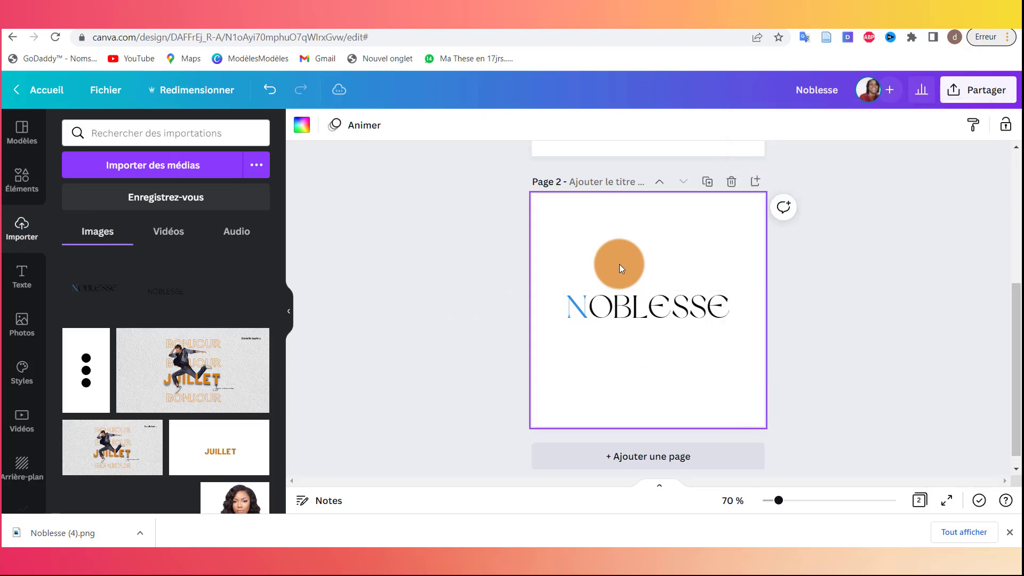
# Step: Colour the letters BLESSE of the NOBLESSE text on page 2 white
pyautogui.click(586, 309)
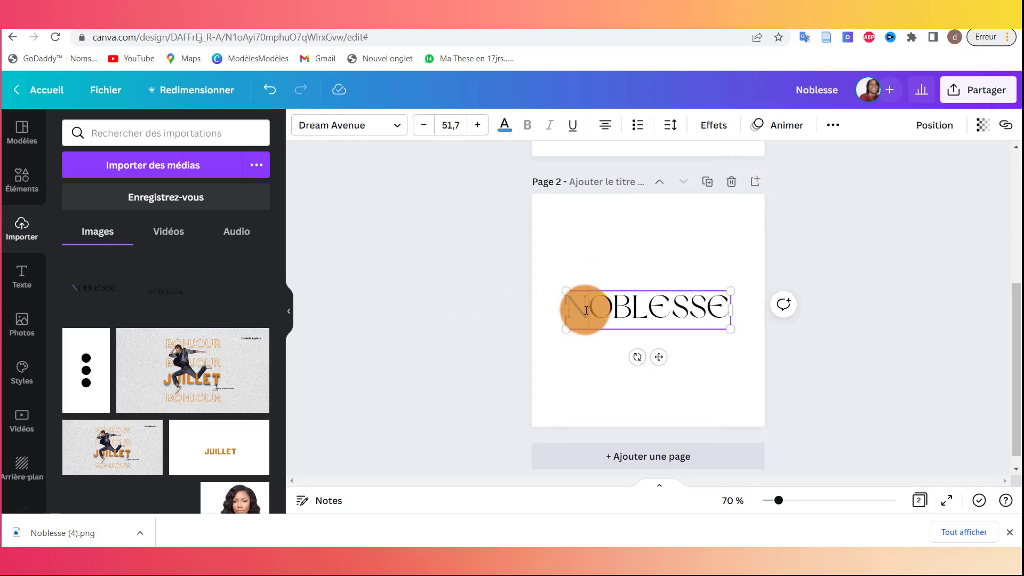
pyautogui.moveTo(556, 306); pyautogui.dragTo(563, 306)
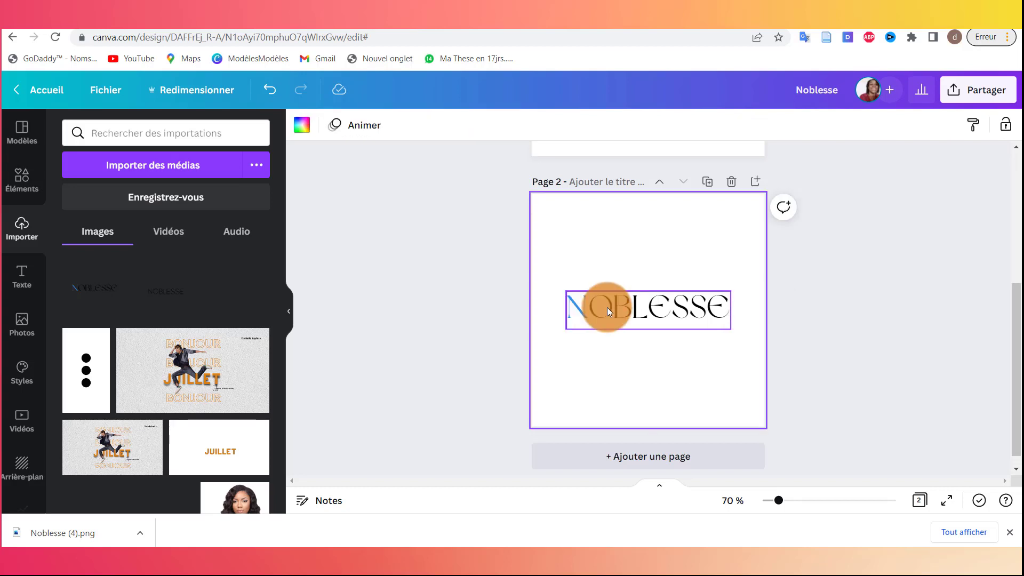
pyautogui.click(613, 305)
pyautogui.click(615, 304)
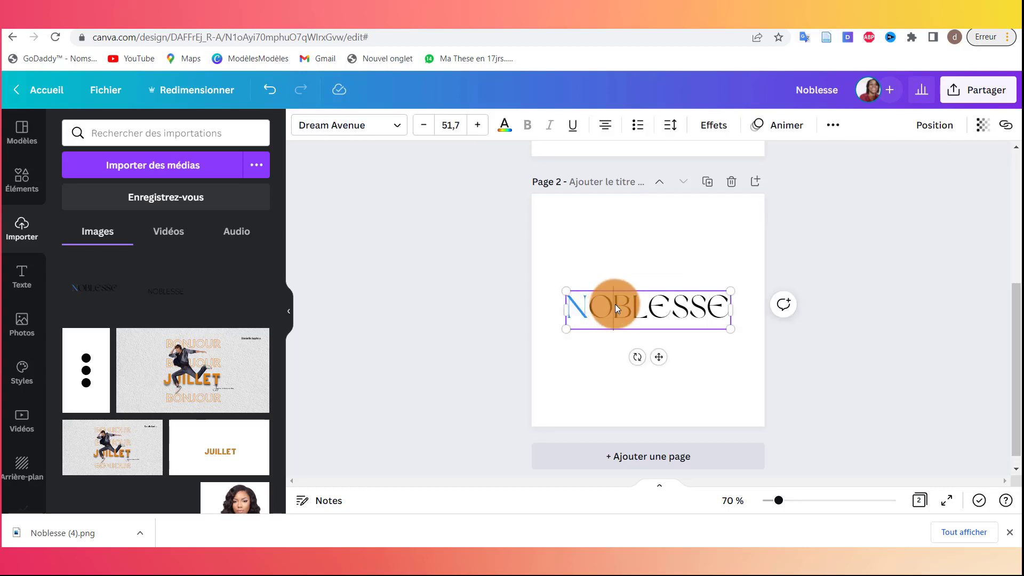
pyautogui.moveTo(642, 312); pyautogui.dragTo(715, 300)
pyautogui.click(502, 127)
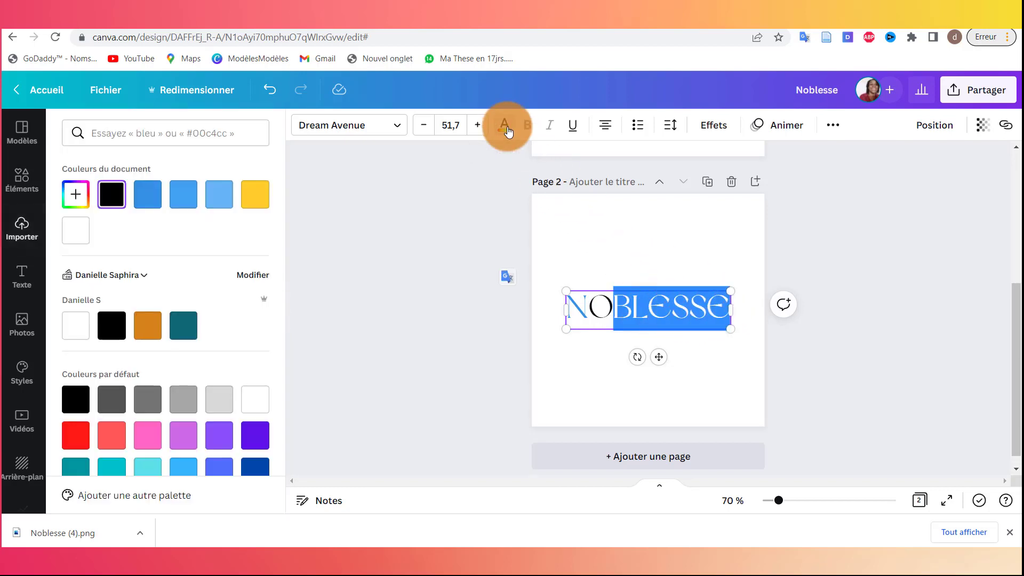
pyautogui.click(74, 230)
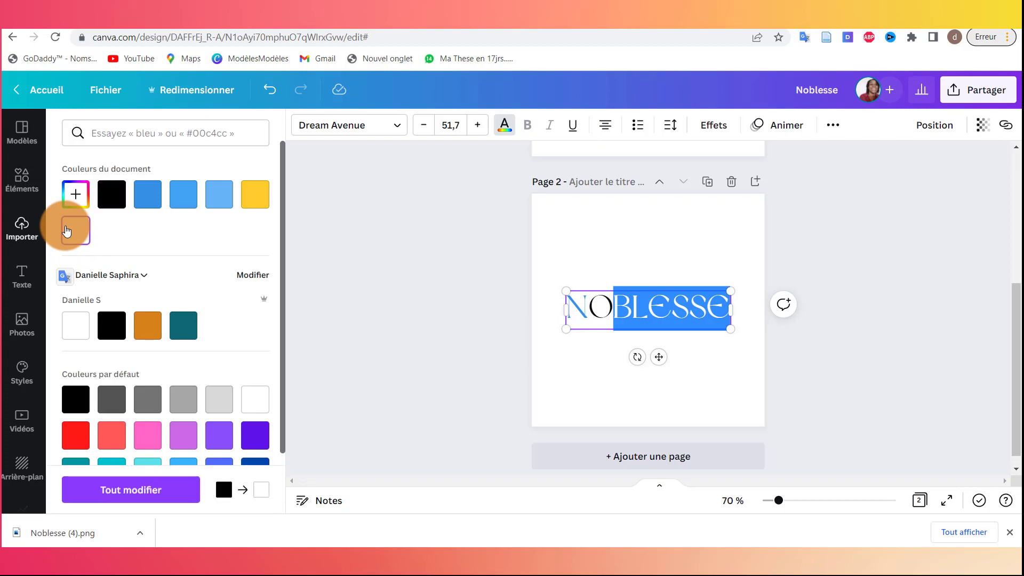
pyautogui.press('Escape')
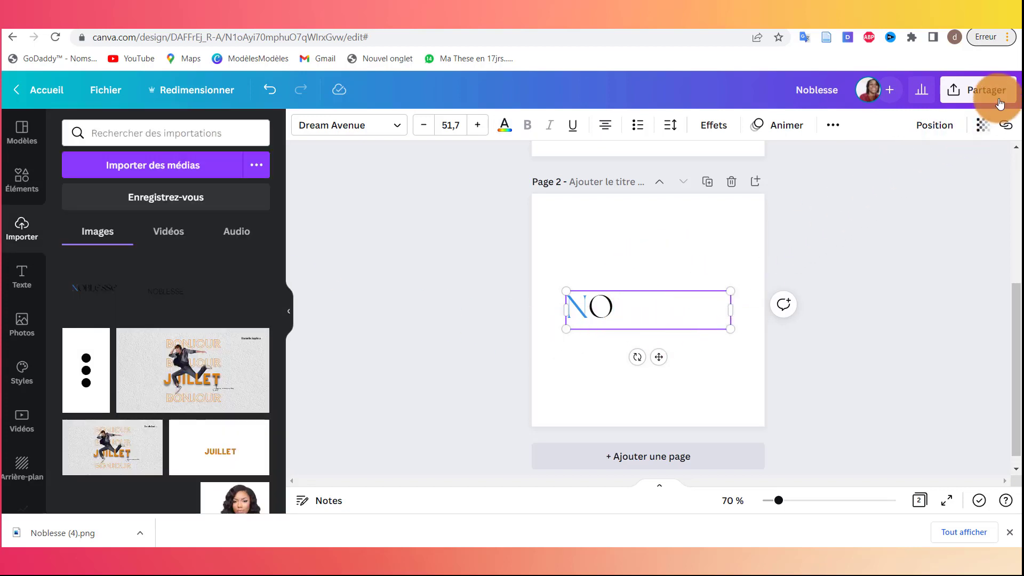
# Step: Download only page 2, with the white BLESSE letters, as a PNG with a transparent background and close the download summary
pyautogui.click(958, 86)
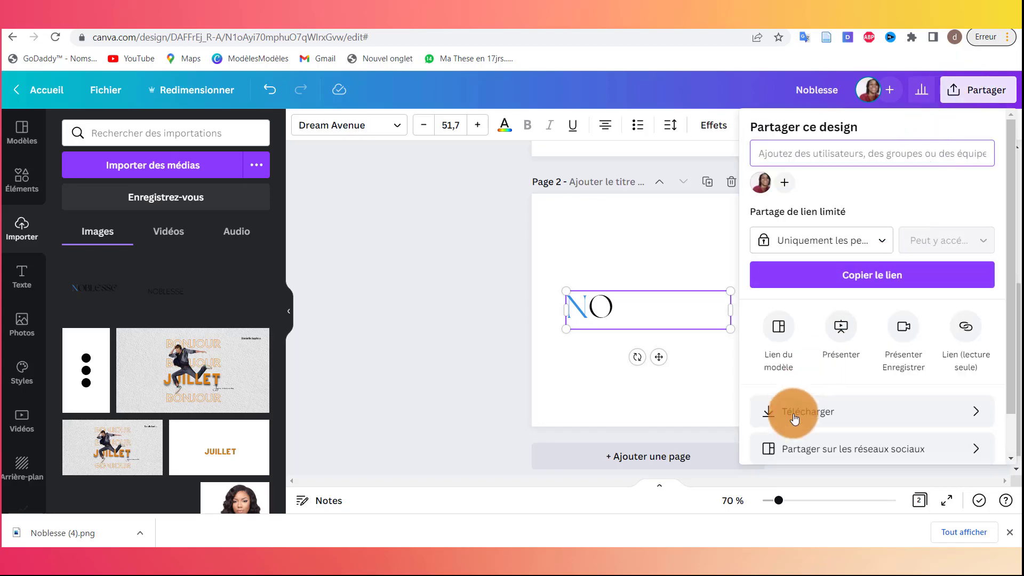
pyautogui.click(801, 413)
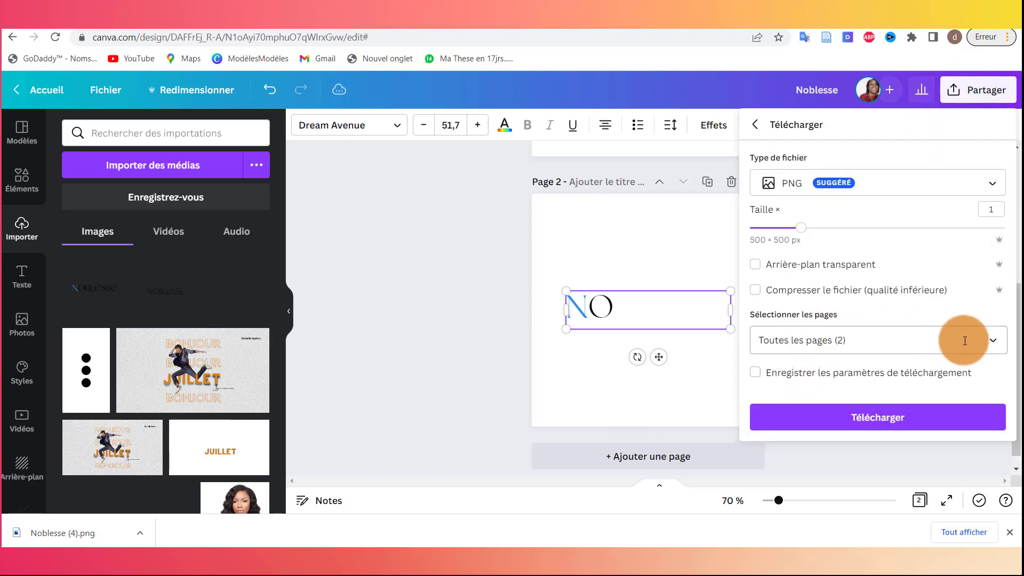
pyautogui.click(991, 344)
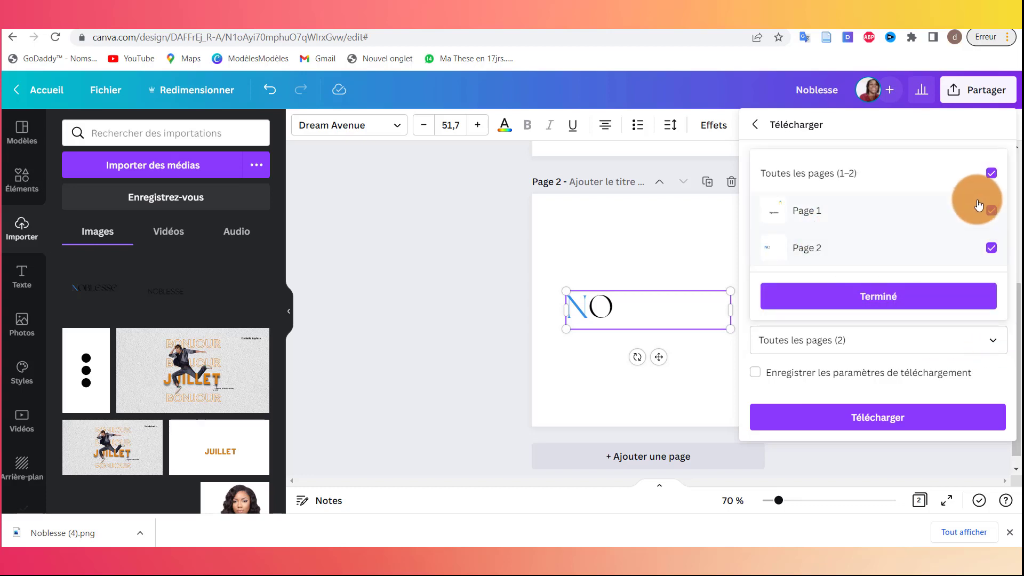
pyautogui.click(990, 176)
pyautogui.click(990, 248)
pyautogui.click(885, 295)
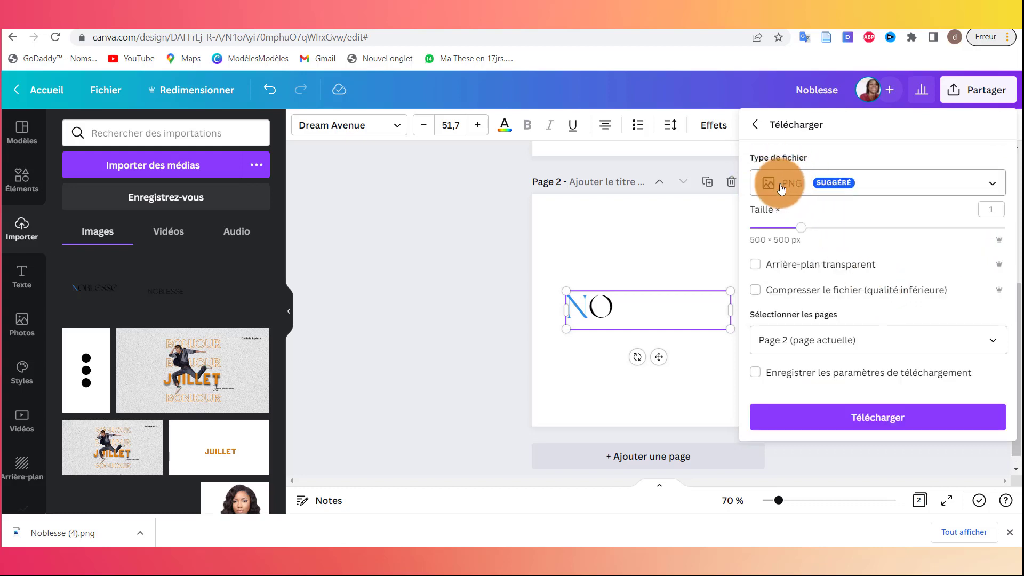
pyautogui.click(755, 265)
pyautogui.click(860, 418)
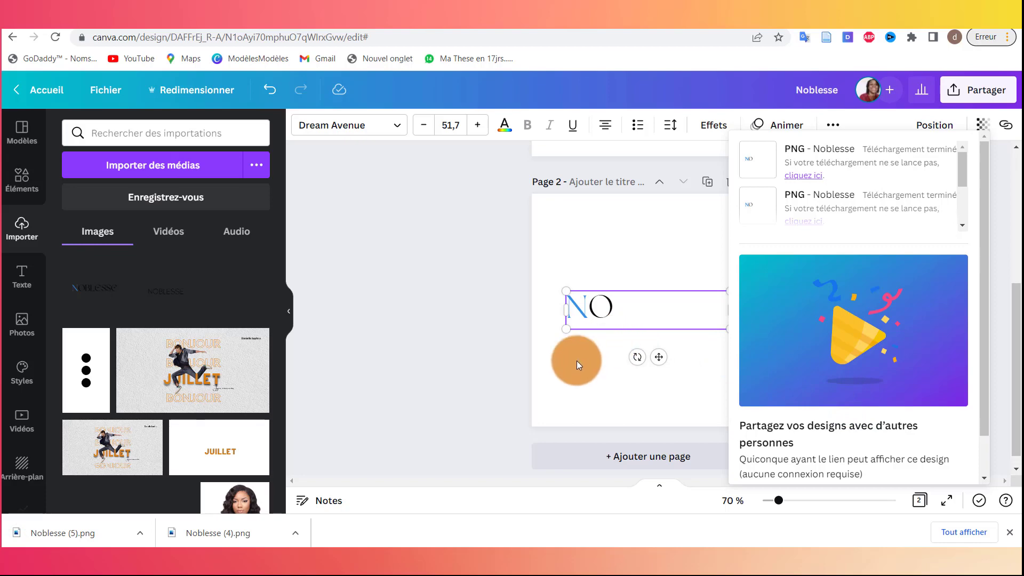
pyautogui.click(577, 361)
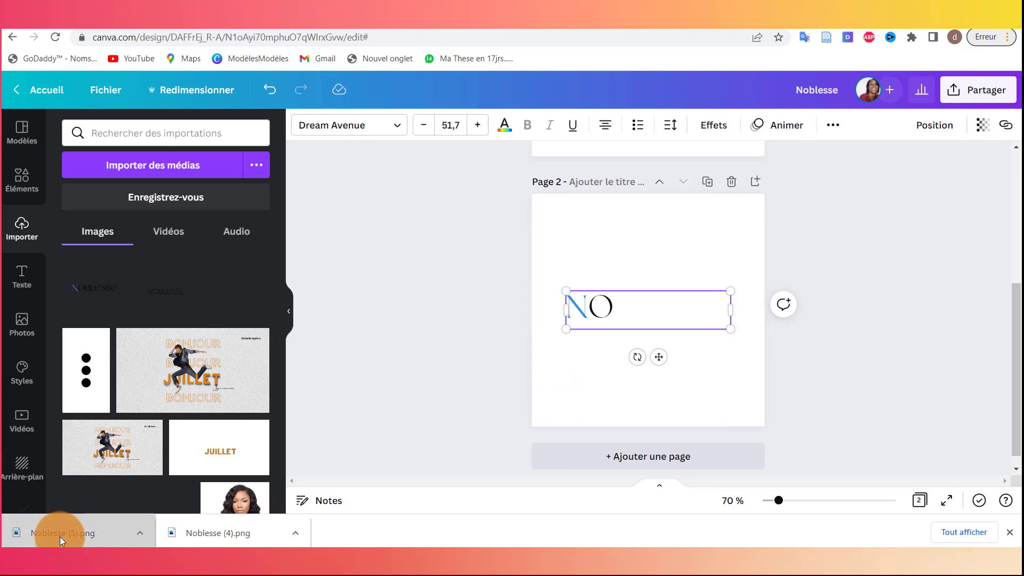
# Step: Import the downloaded file Noblesse (5).png into the uploaded images and place the NOBLESSE image with black OBLESSE letters on page 1
pyautogui.moveTo(59, 536); pyautogui.dragTo(136, 287)
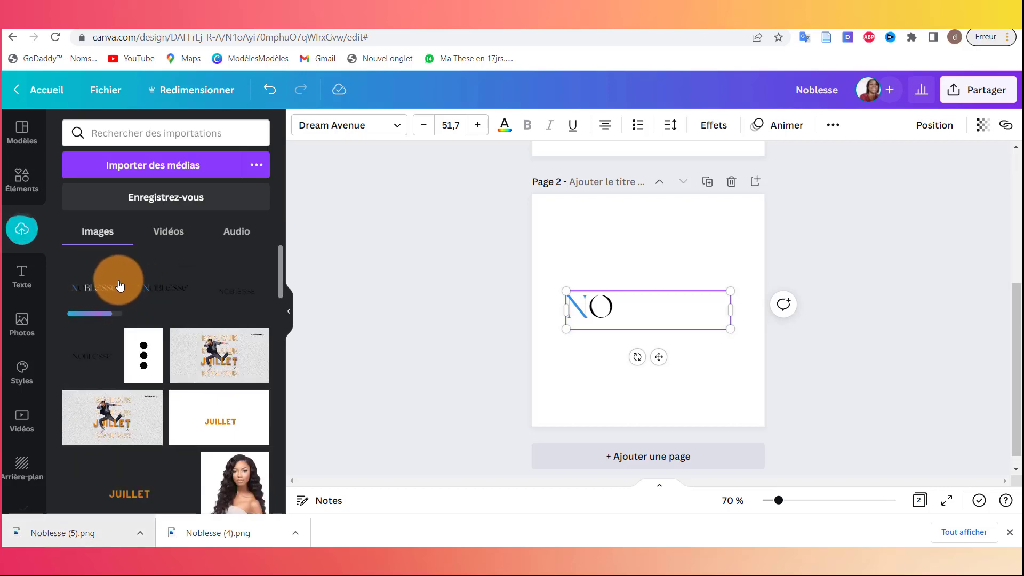
pyautogui.scroll(5, 642, 293)
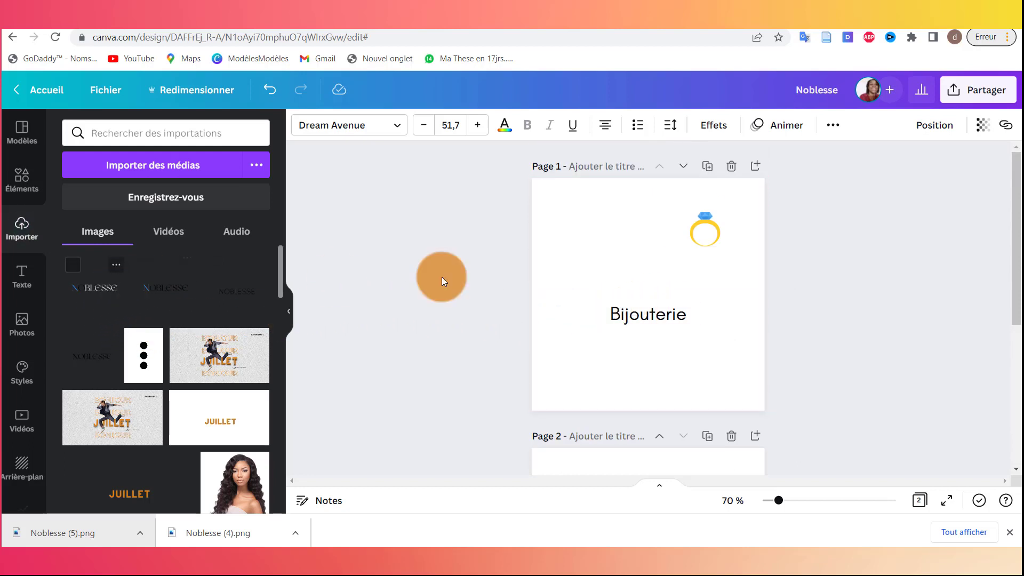
pyautogui.click(152, 293)
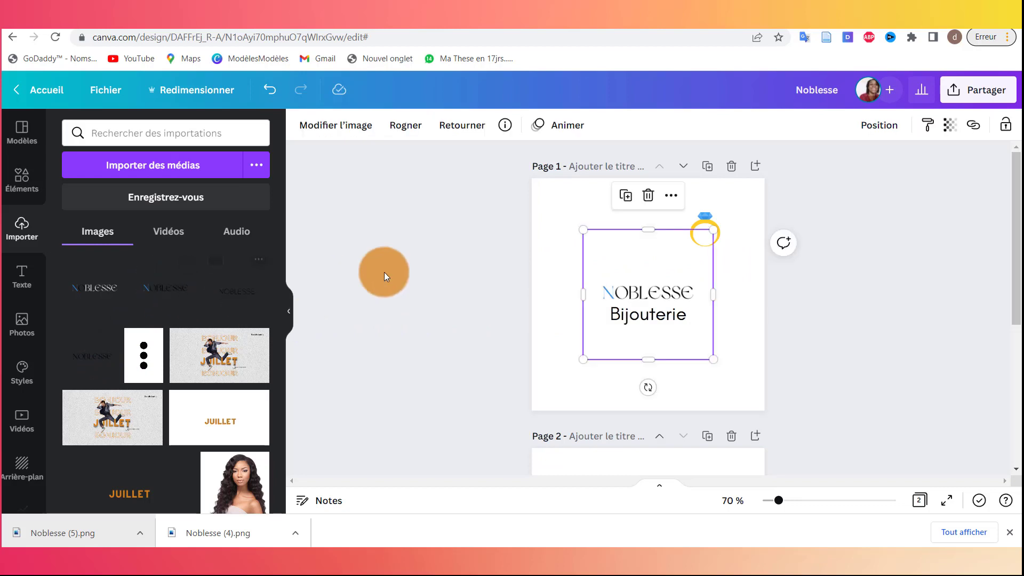
# Step: Crop the NOBLESSE image on page 1 tightly around its lettering on all four sides
pyautogui.moveTo(642, 226); pyautogui.dragTo(644, 277)
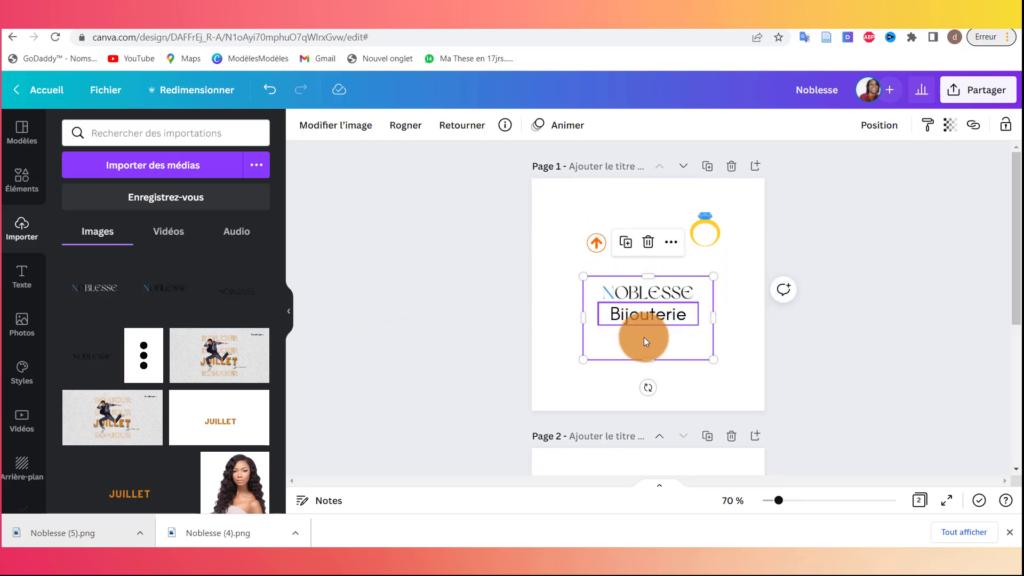
pyautogui.moveTo(646, 351); pyautogui.dragTo(646, 282)
pyautogui.moveTo(712, 287); pyautogui.dragTo(700, 288)
pyautogui.moveTo(584, 290); pyautogui.dragTo(598, 293)
# Step: Place the NOBLESSE image with the white BLESSE letters on page 1 and crop it tightly around its lettering
pyautogui.moveTo(98, 295); pyautogui.dragTo(628, 293)
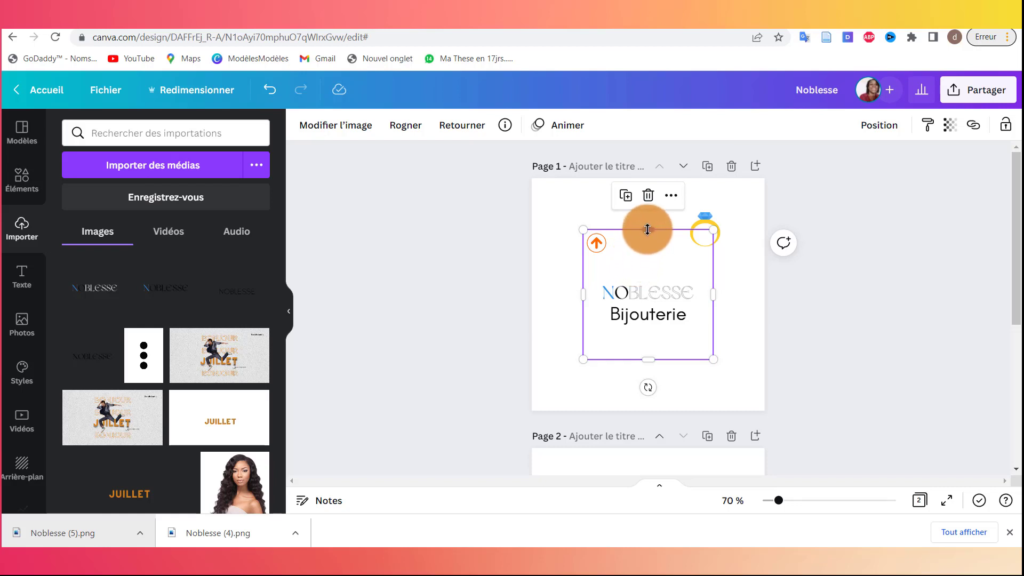
pyautogui.moveTo(647, 230); pyautogui.dragTo(645, 281)
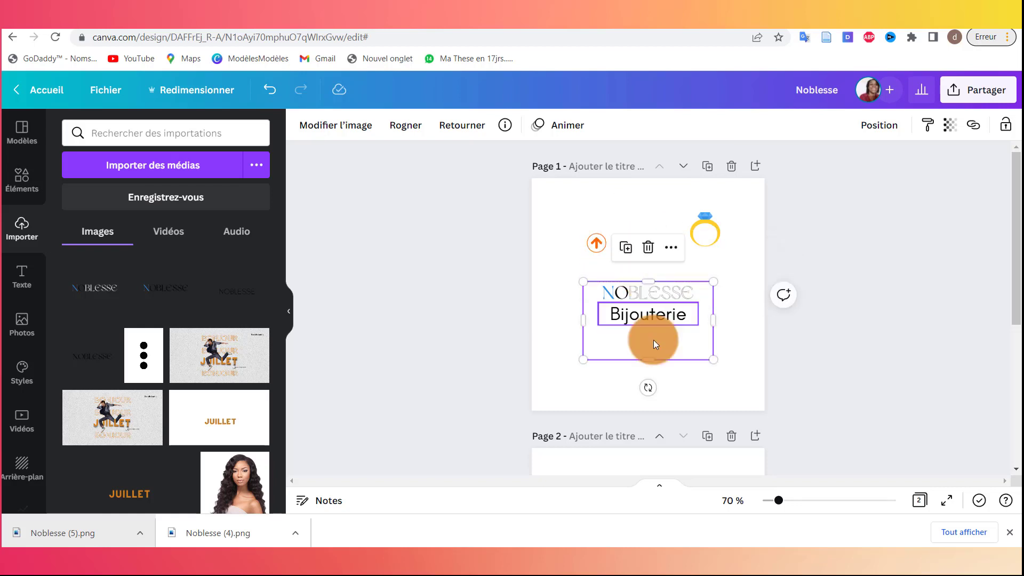
pyautogui.moveTo(648, 359); pyautogui.dragTo(648, 302)
pyautogui.moveTo(712, 293); pyautogui.dragTo(697, 292)
pyautogui.moveTo(581, 291); pyautogui.dragTo(594, 290)
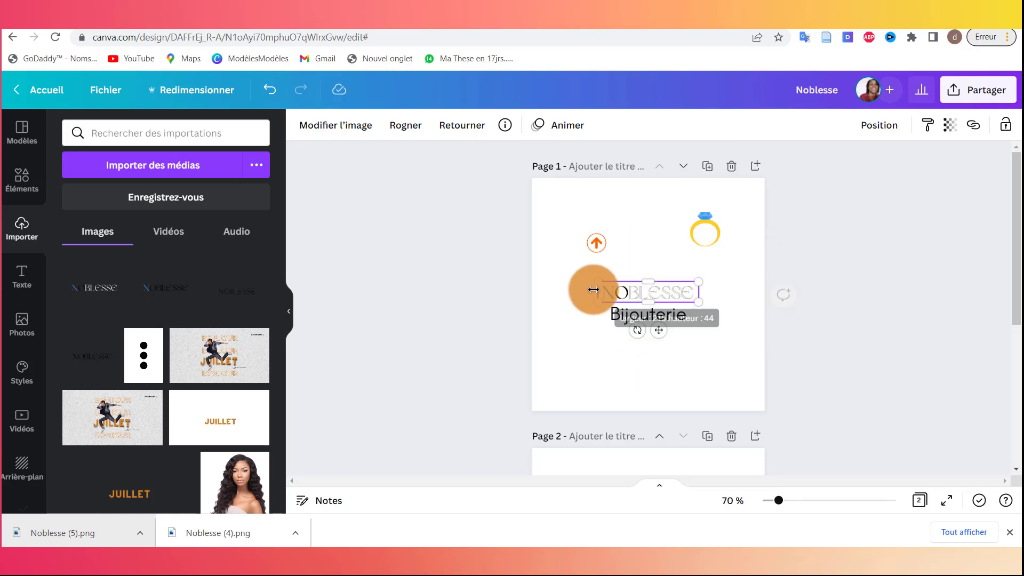
# Step: Move the white-lettered image above the black-lettered NOBLESSE and enlarge both images together
pyautogui.moveTo(661, 331); pyautogui.dragTo(619, 306)
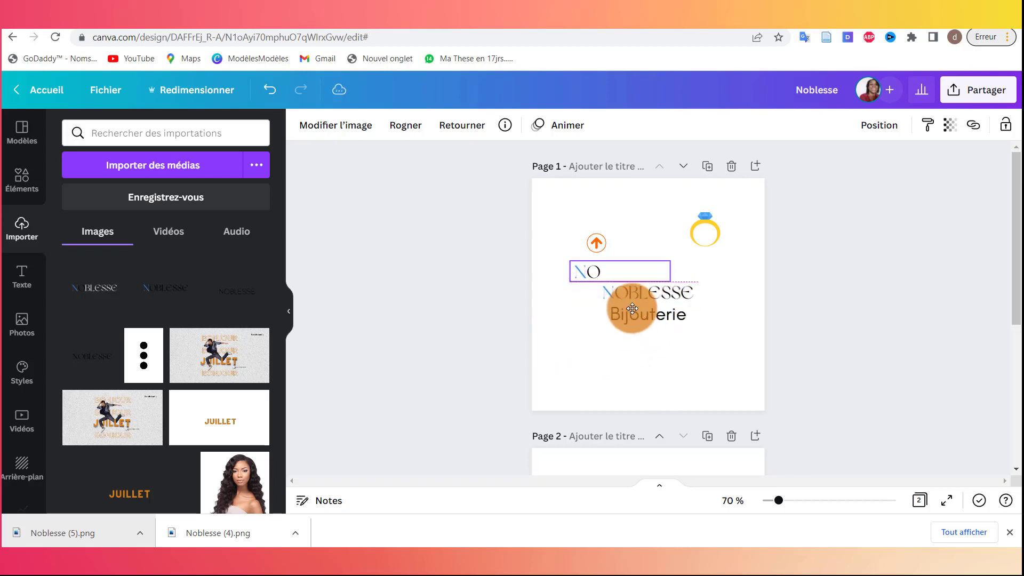
pyautogui.click(680, 293)
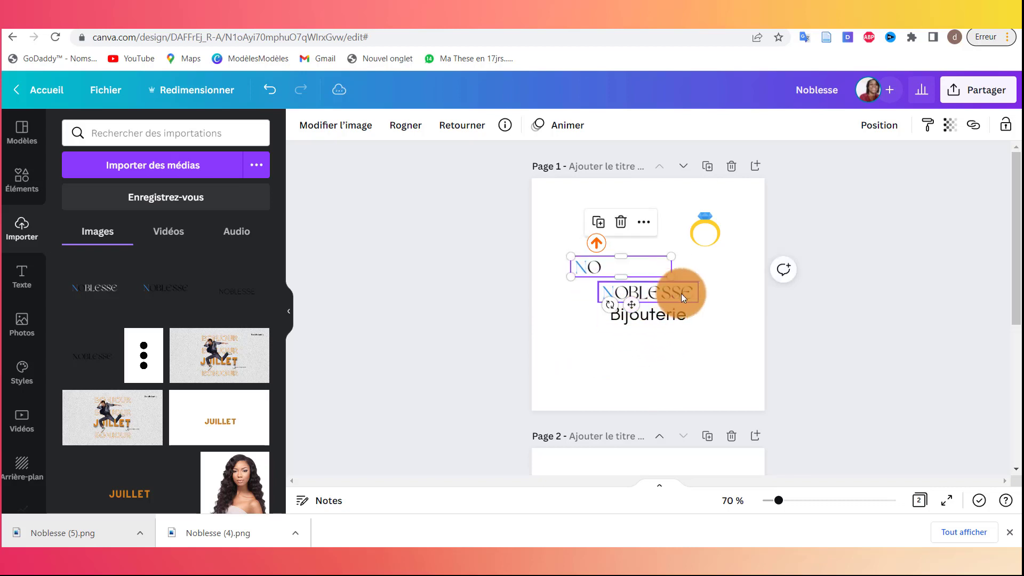
pyautogui.keyDown('shift'); pyautogui.click(590, 259); pyautogui.keyUp('shift')
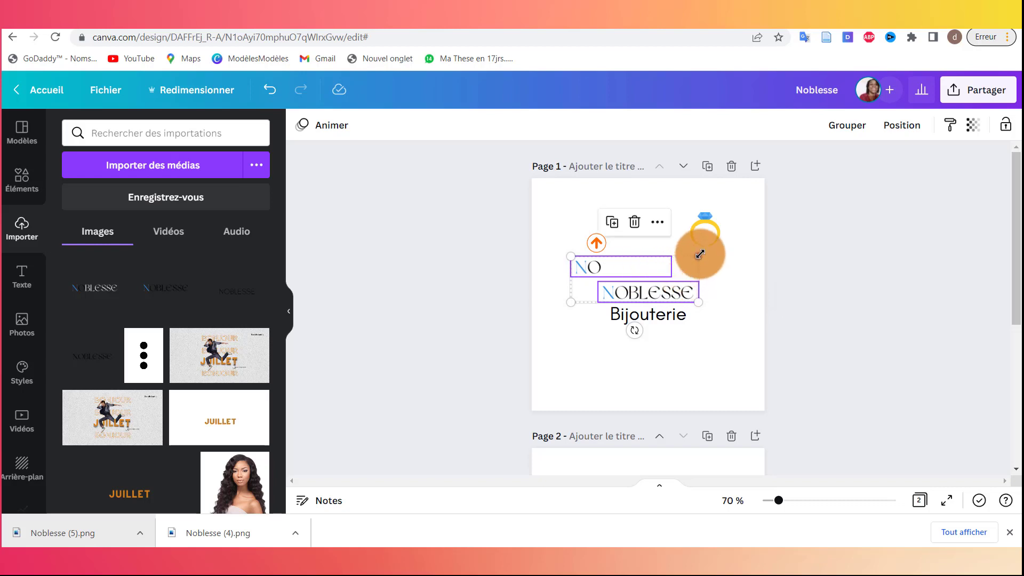
pyautogui.click(750, 296)
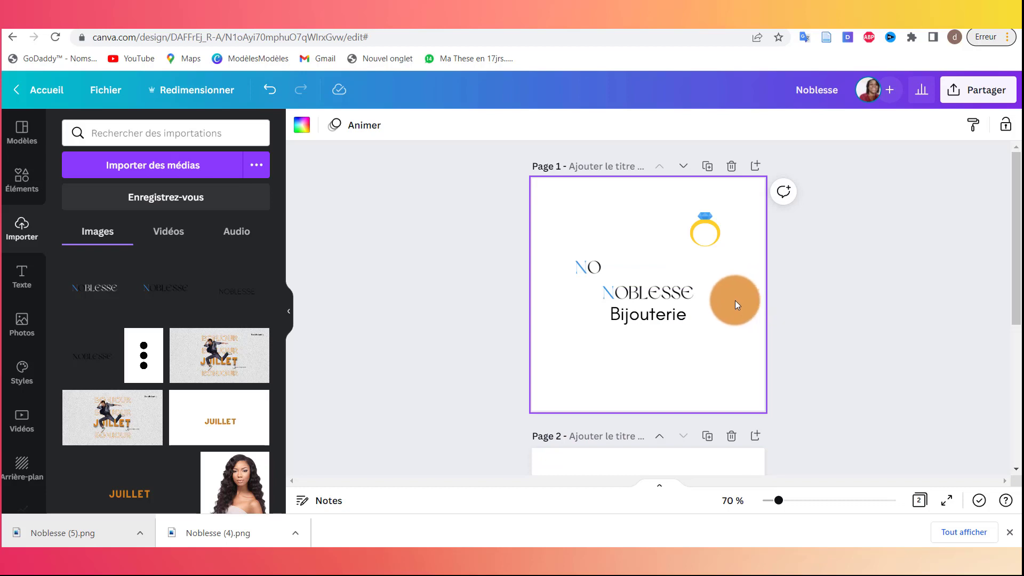
pyautogui.click(638, 292)
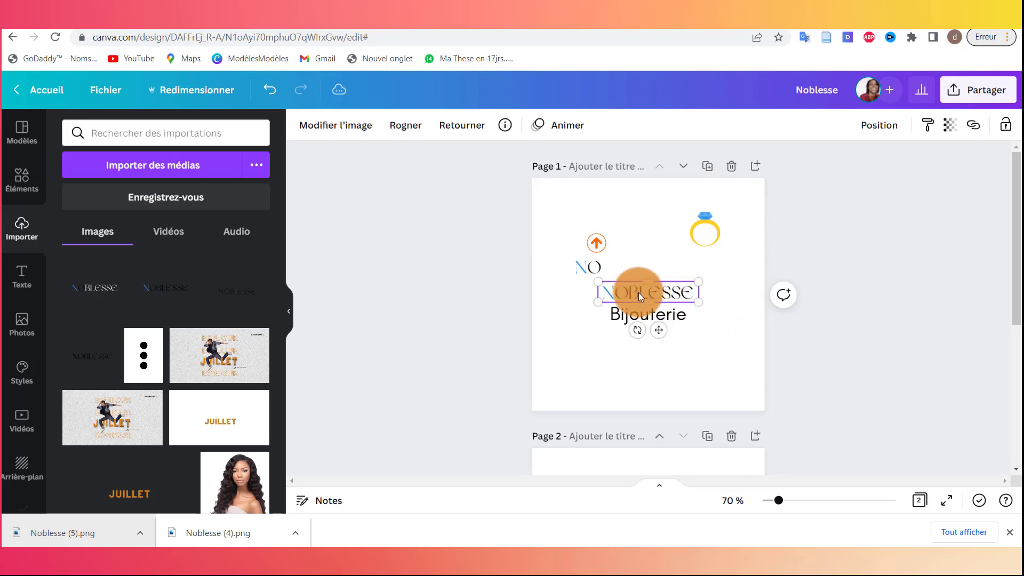
pyautogui.click(641, 290)
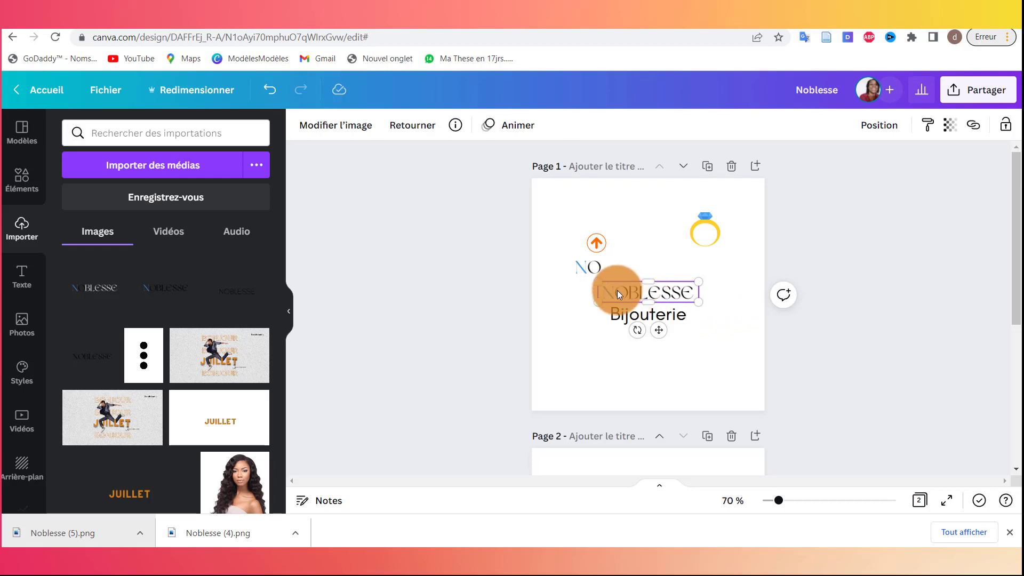
pyautogui.keyDown('shift'); pyautogui.click(586, 271); pyautogui.keyUp('shift')
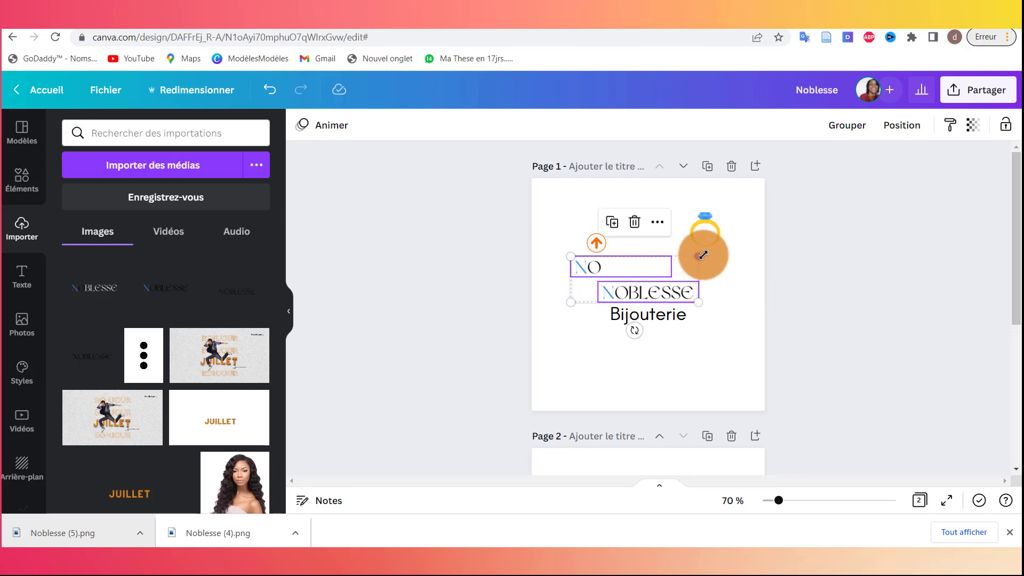
pyautogui.moveTo(701, 257); pyautogui.dragTo(772, 189)
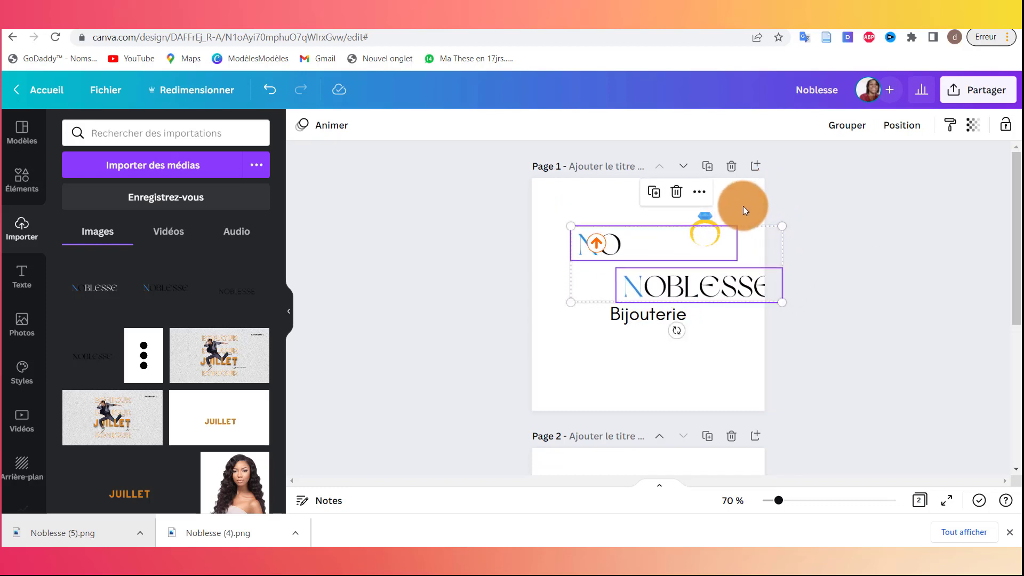
# Step: Align the two enlarged NOBLESSE images exactly over each other above Bijouterie and crop the white-lettered one down to BLESSE
pyautogui.click(742, 207)
pyautogui.moveTo(708, 302); pyautogui.dragTo(661, 283)
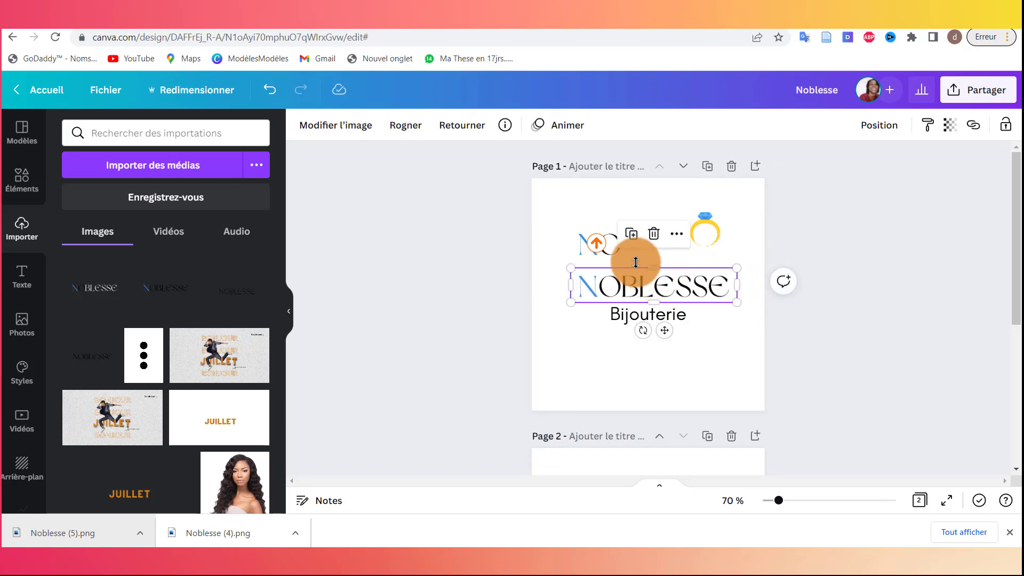
pyautogui.click(622, 248)
pyautogui.moveTo(622, 251); pyautogui.dragTo(622, 290)
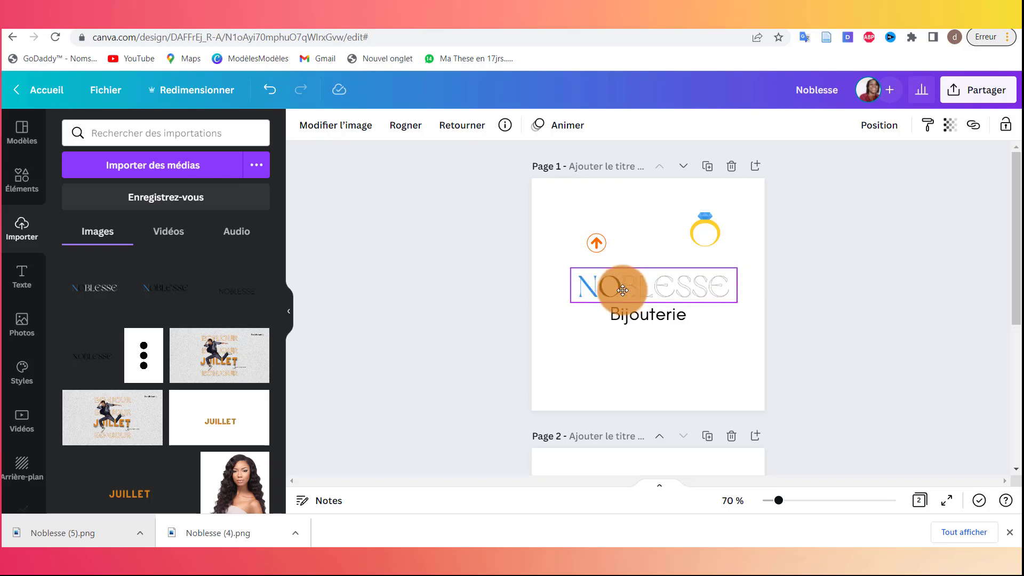
pyautogui.moveTo(623, 289); pyautogui.dragTo(622, 290)
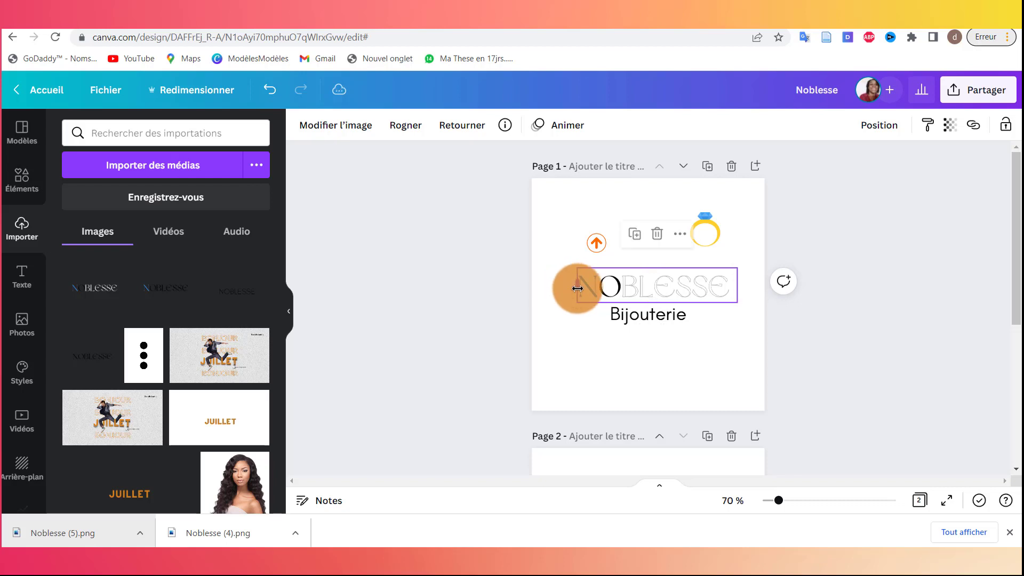
pyautogui.moveTo(571, 286); pyautogui.dragTo(620, 294)
pyautogui.click(621, 243)
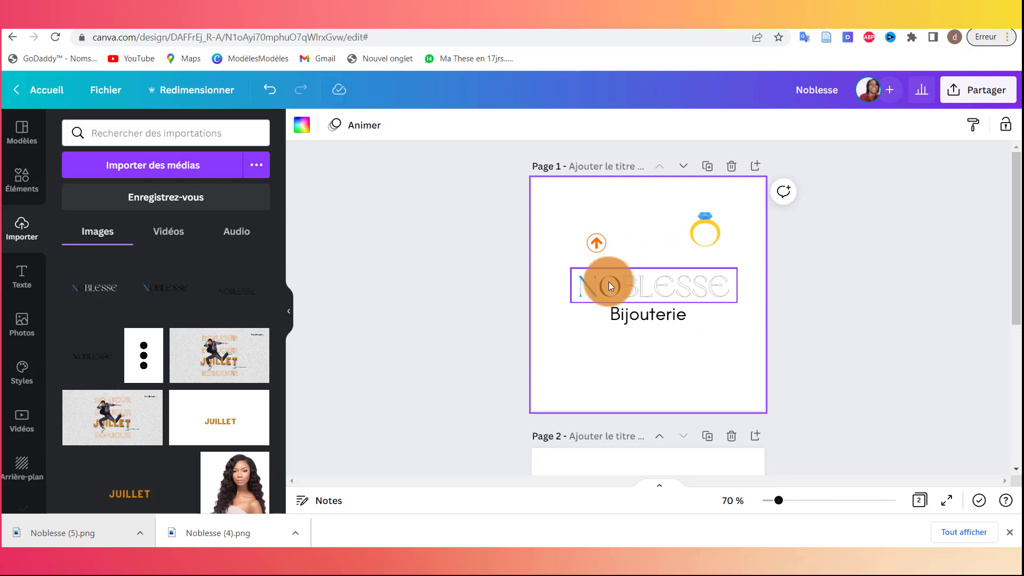
# Step: Shrink the ring graphic, place it over the O of NOBLESSE and nudge it into exact alignment with the letter
pyautogui.moveTo(673, 286); pyautogui.dragTo(610, 271)
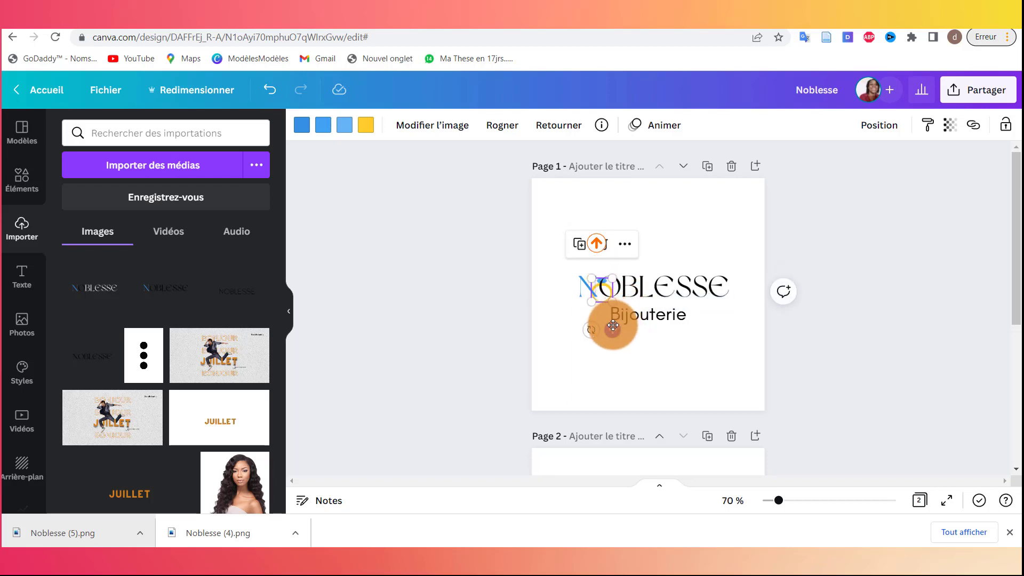
pyautogui.moveTo(613, 326); pyautogui.dragTo(619, 320)
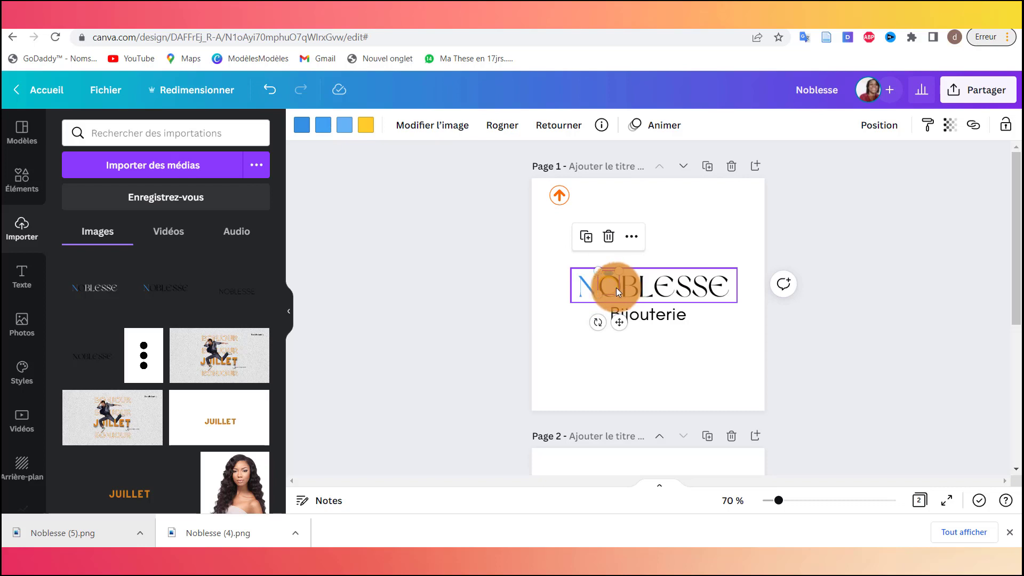
pyautogui.press('Down')
pyautogui.press('Down')
pyautogui.press('Down')
pyautogui.press('Down')
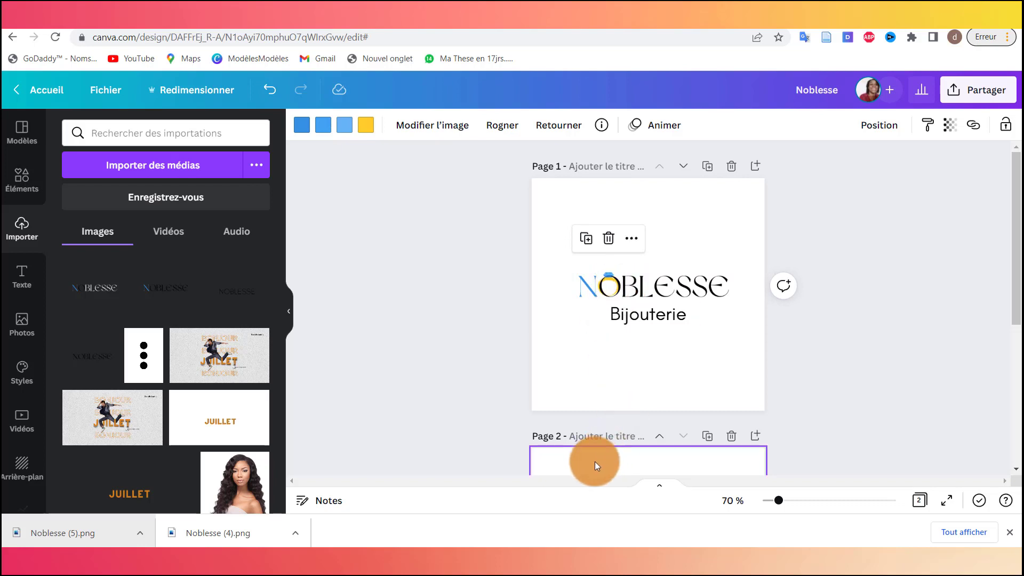
pyautogui.press('Right')
pyautogui.press('Right')
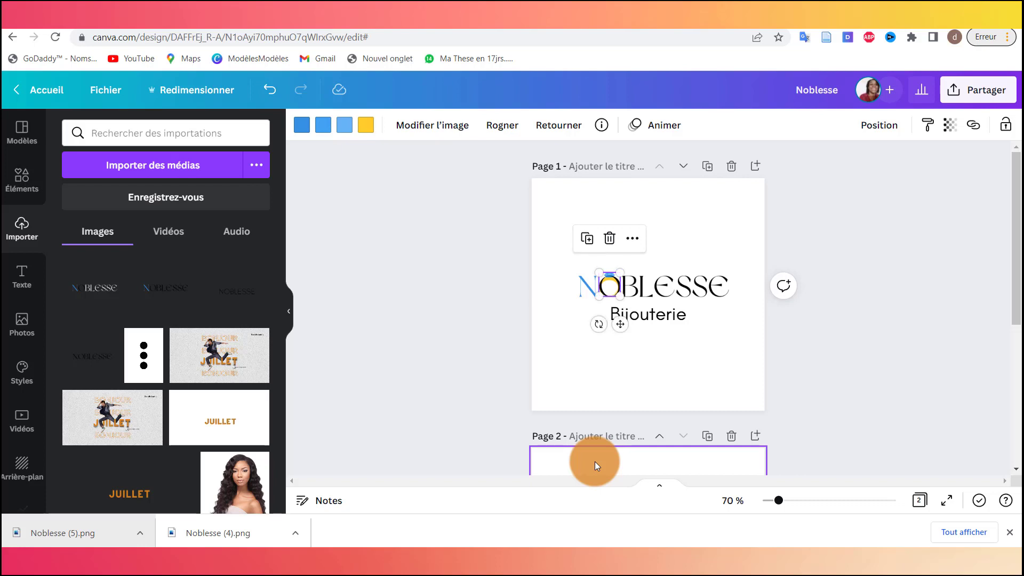
pyautogui.press('Right')
pyautogui.press('Left')
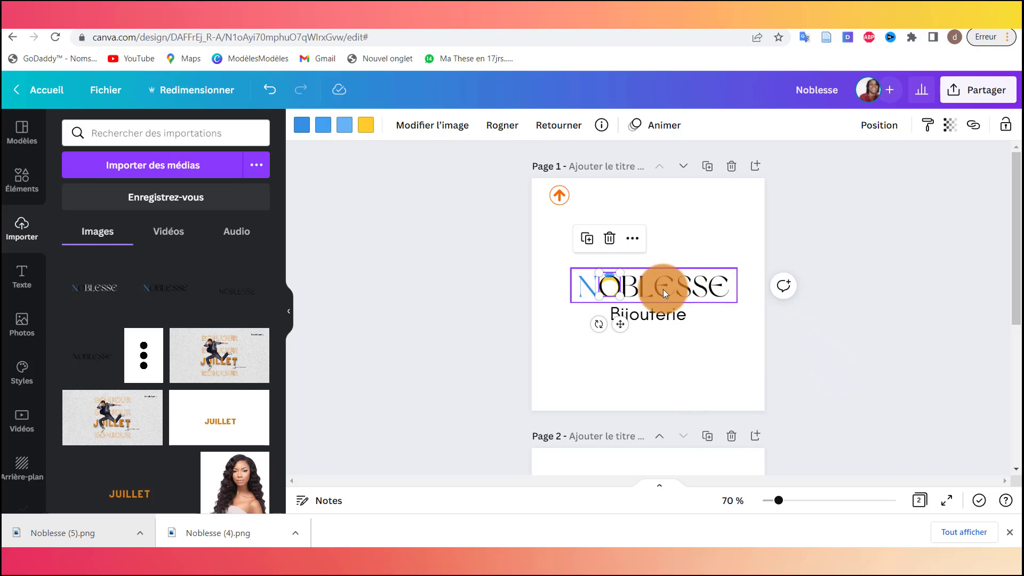
# Step: Crop the black-lettered NOBLESSE image down to the blue N and move the white BLESSE image up onto the same line
pyautogui.click(578, 283)
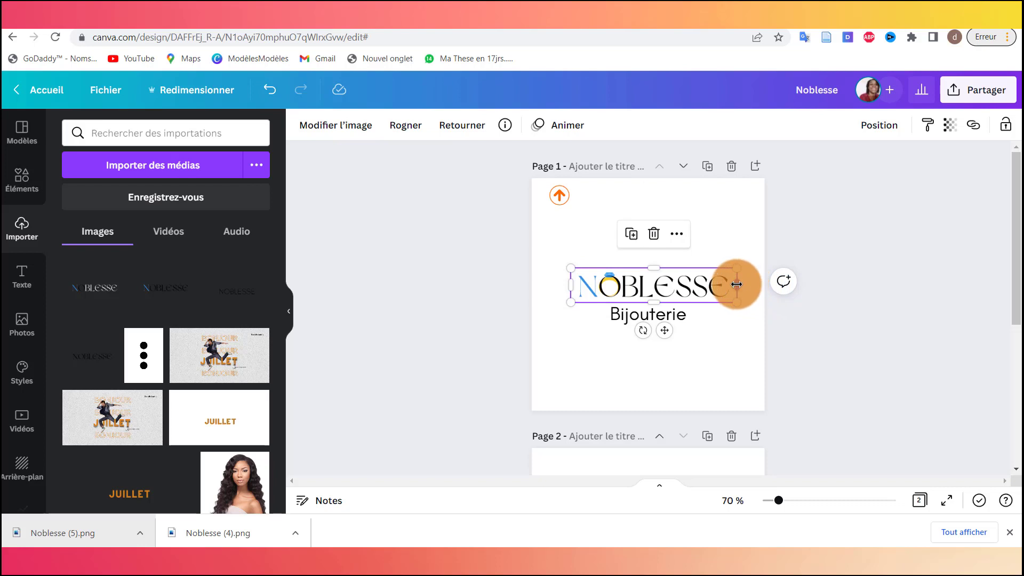
pyautogui.moveTo(737, 284); pyautogui.dragTo(600, 302)
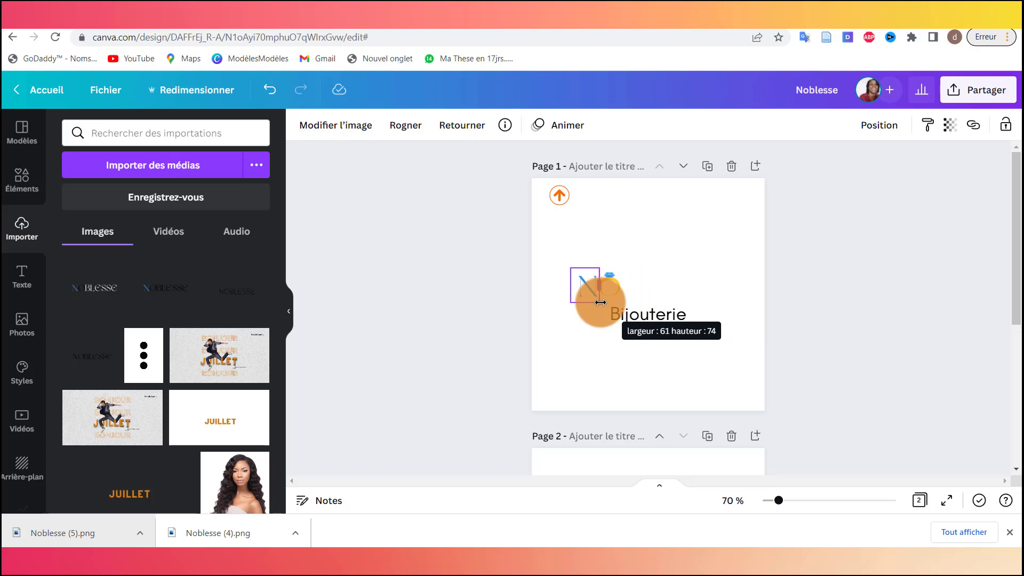
pyautogui.moveTo(601, 302); pyautogui.dragTo(621, 301)
pyautogui.click(699, 300)
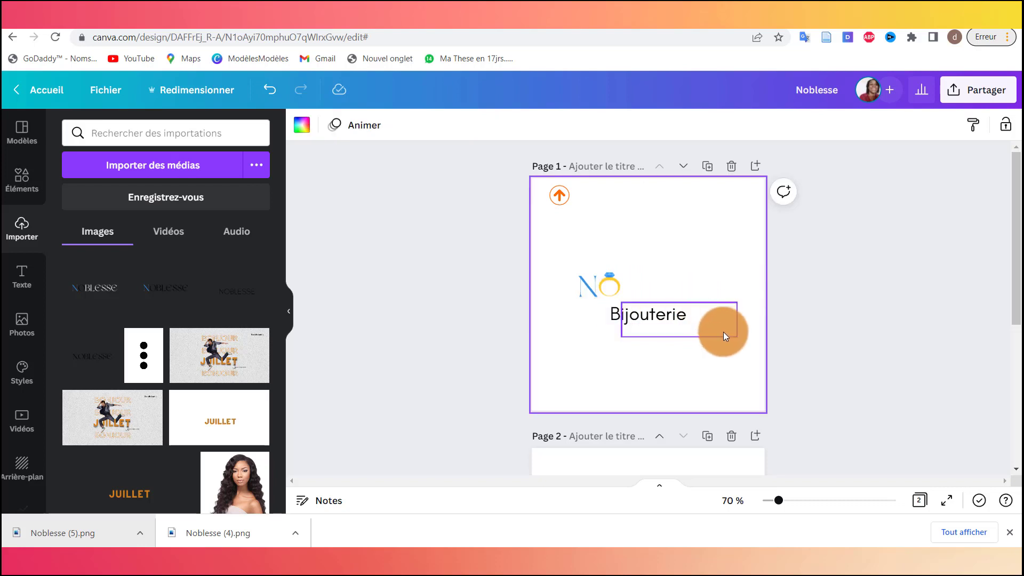
pyautogui.moveTo(725, 325); pyautogui.dragTo(704, 288)
# Step: Set the background of page 1 to the dark blue colour 12024a
pyautogui.click(704, 193)
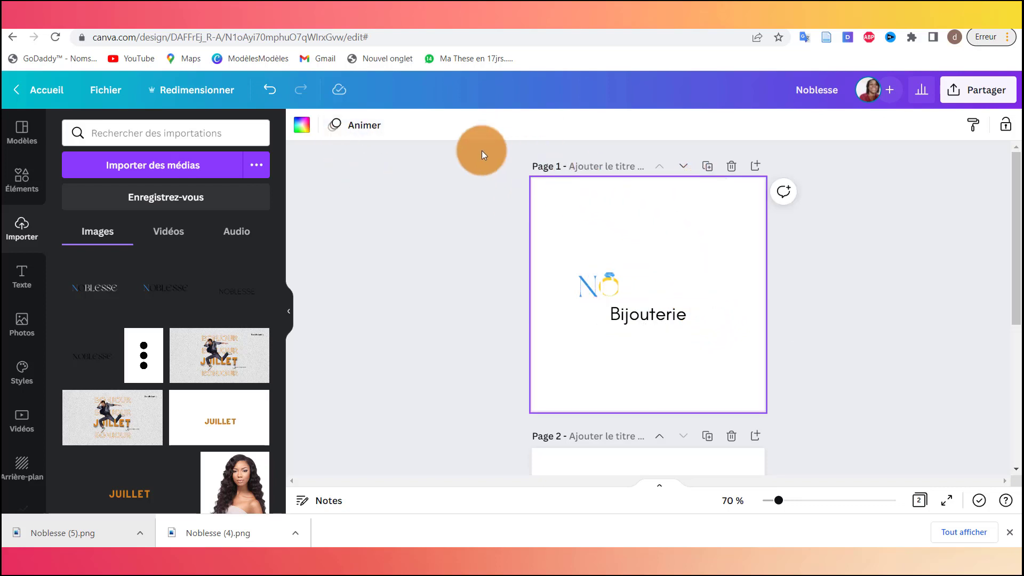
pyautogui.click(302, 126)
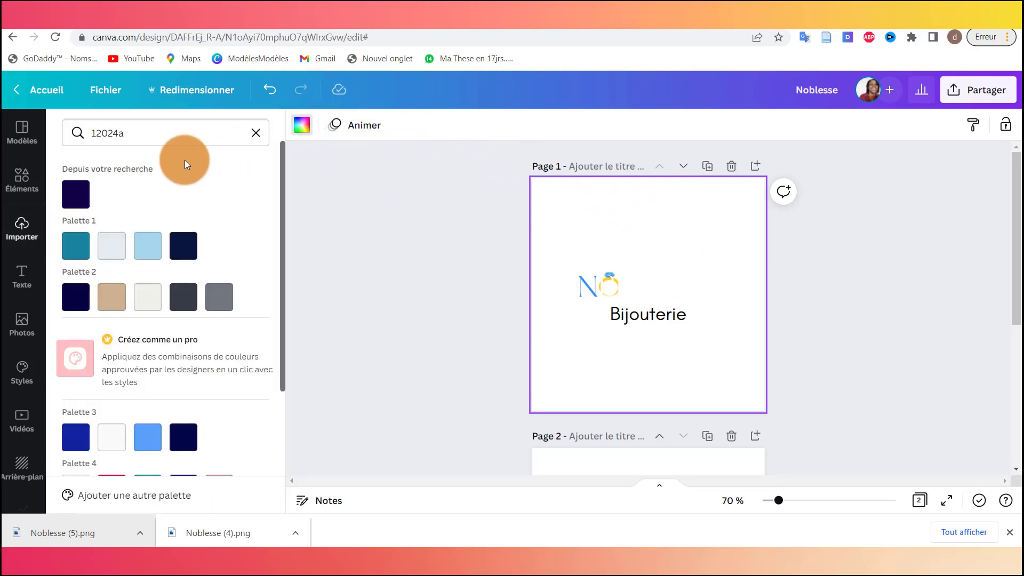
pyautogui.click(76, 200)
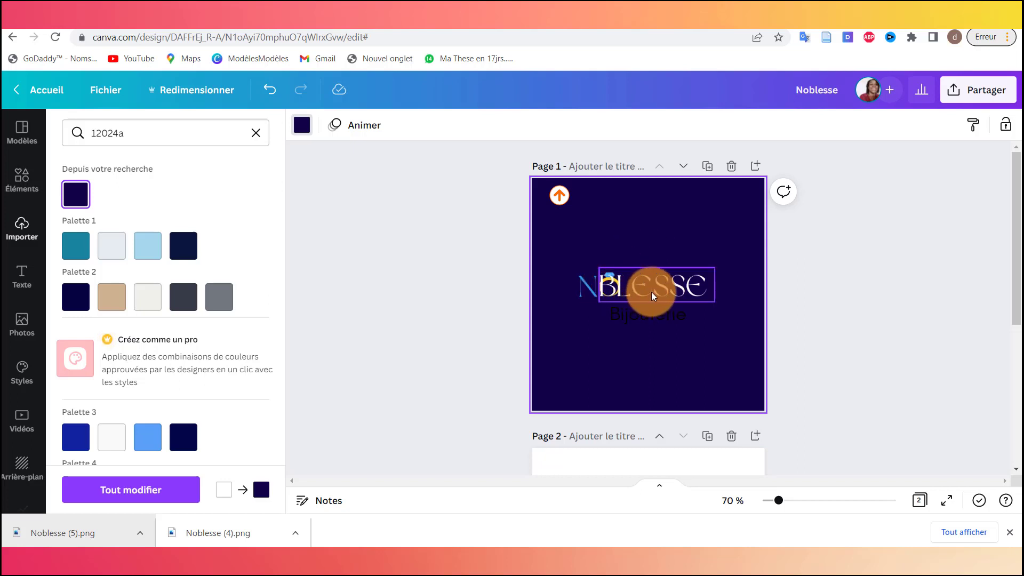
# Step: Move the white BLESSE lettering directly after the ring, level with the N, to complete the word NOBLESSE
pyautogui.moveTo(668, 287); pyautogui.dragTo(691, 286)
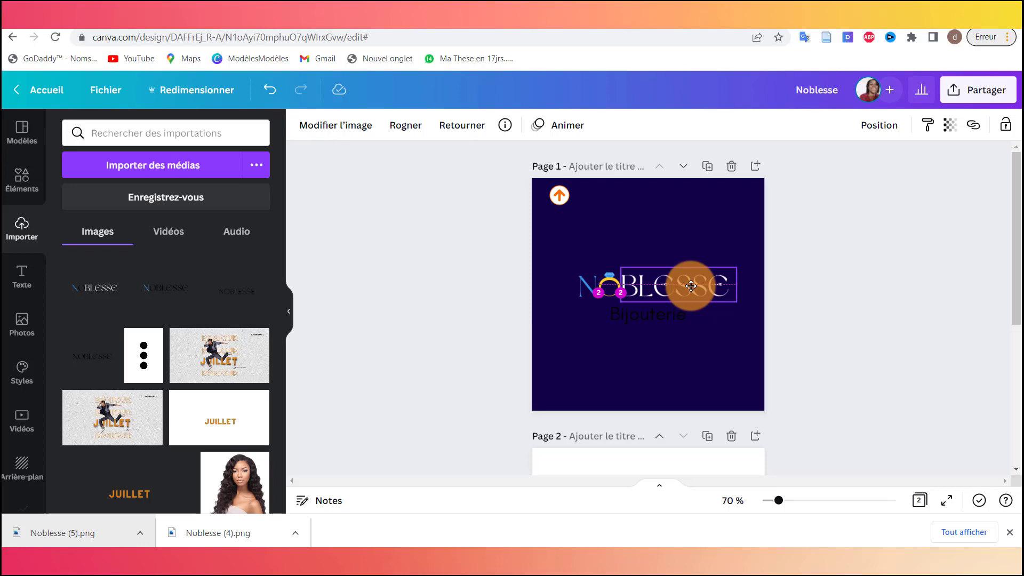
pyautogui.moveTo(691, 287); pyautogui.dragTo(692, 287)
pyautogui.click(591, 341)
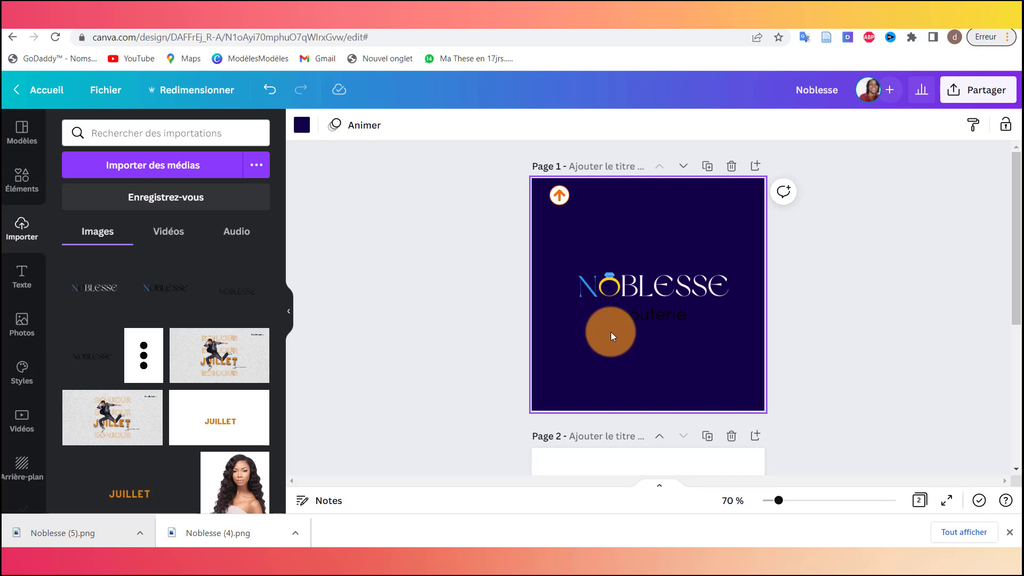
# Step: Shift the Bijouterie text slightly down and move the assembled NOBLESSE lettering with its ring down to the page's horizontal centre
pyautogui.click(647, 315)
pyautogui.moveTo(647, 315)
pyautogui.mouseDown()
pyautogui.moveTo(649, 306)
pyautogui.moveTo(647, 322)
pyautogui.mouseUp()
pyautogui.moveTo(553, 235); pyautogui.dragTo(704, 293)
pyautogui.click(587, 235)
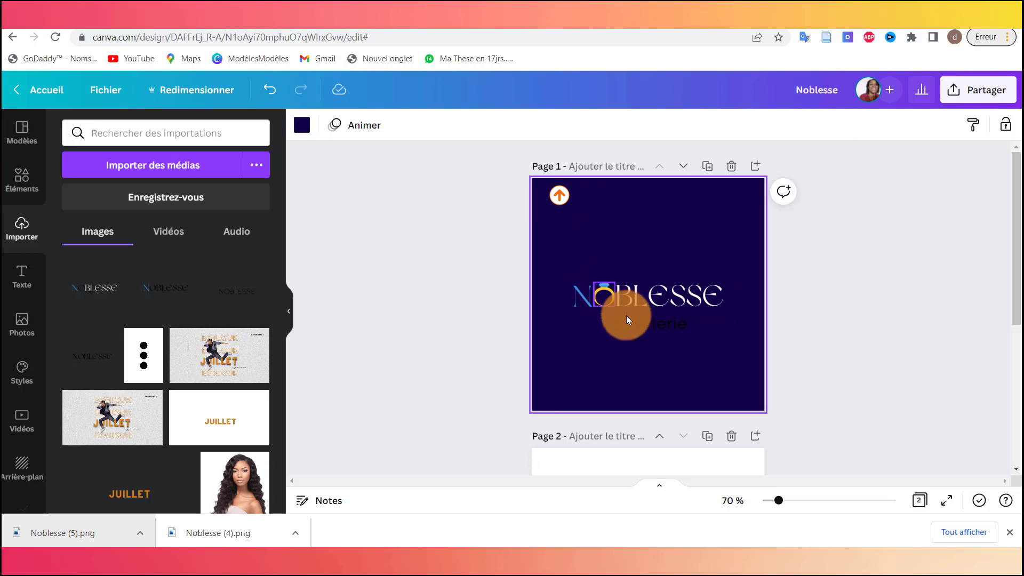
# Step: Colour the Bijouterie text white and move it up closer beneath NOBLESSE
pyautogui.click(637, 325)
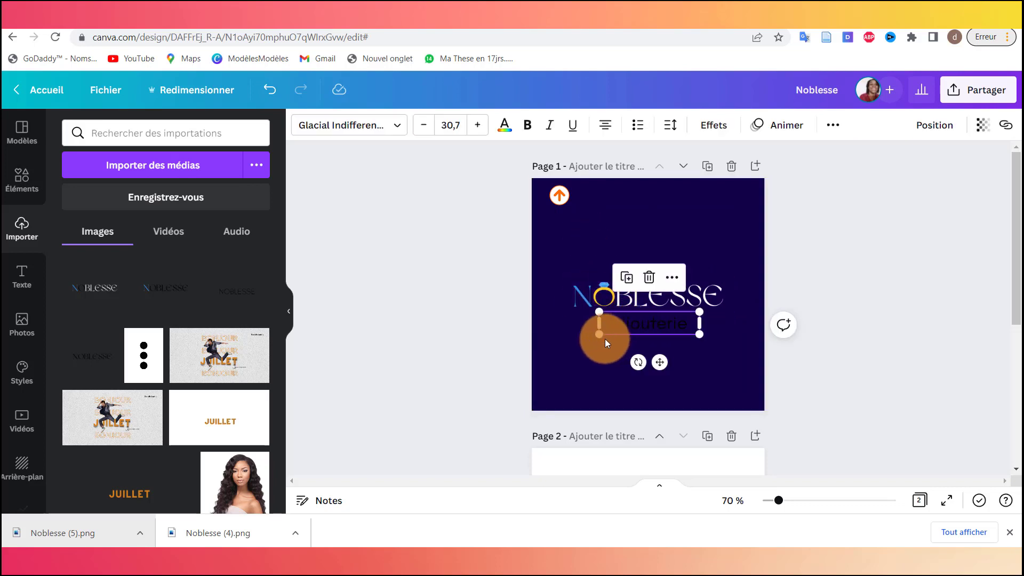
pyautogui.click(504, 126)
pyautogui.click(112, 229)
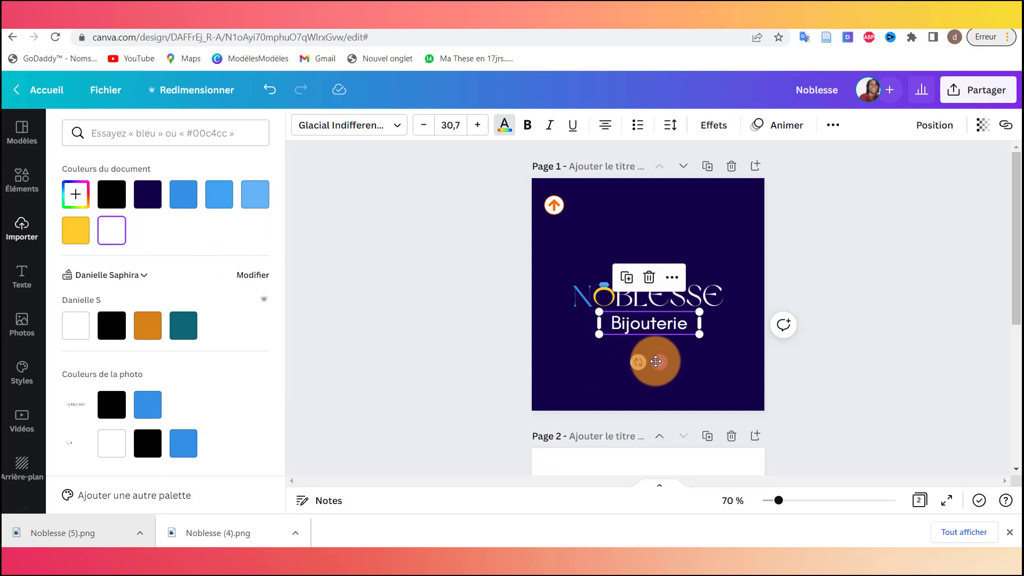
pyautogui.moveTo(656, 362); pyautogui.dragTo(655, 355)
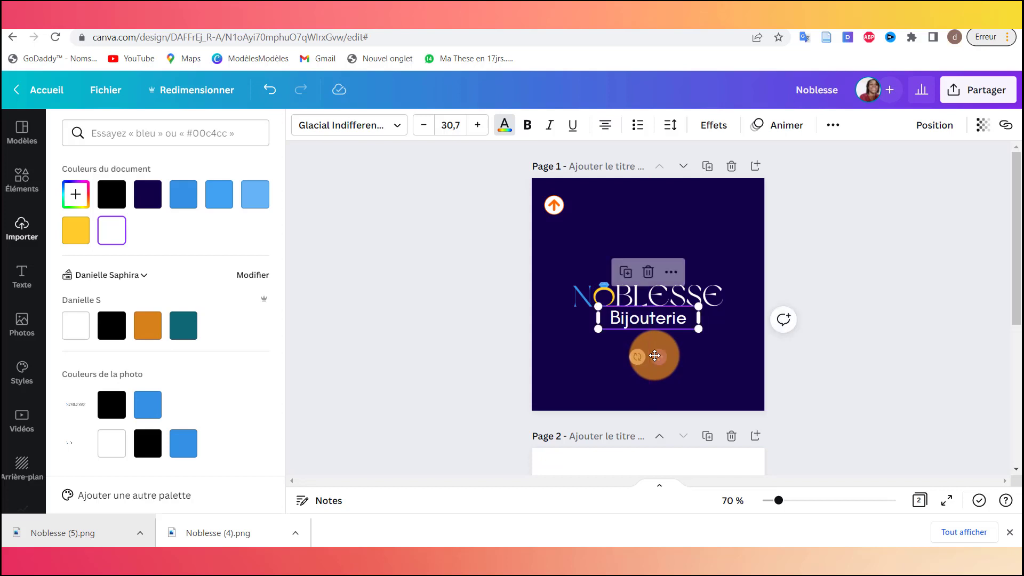
pyautogui.click(699, 239)
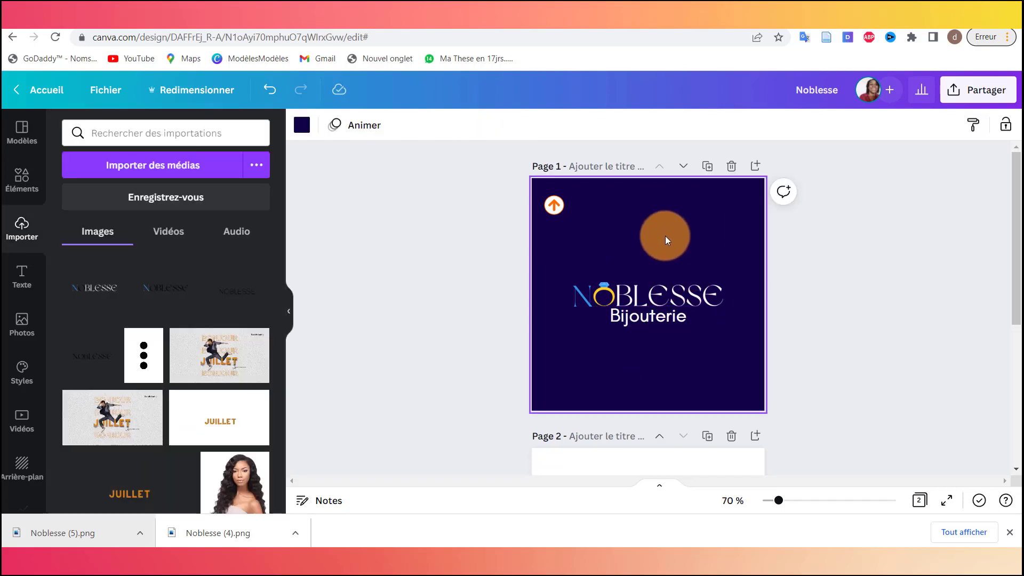